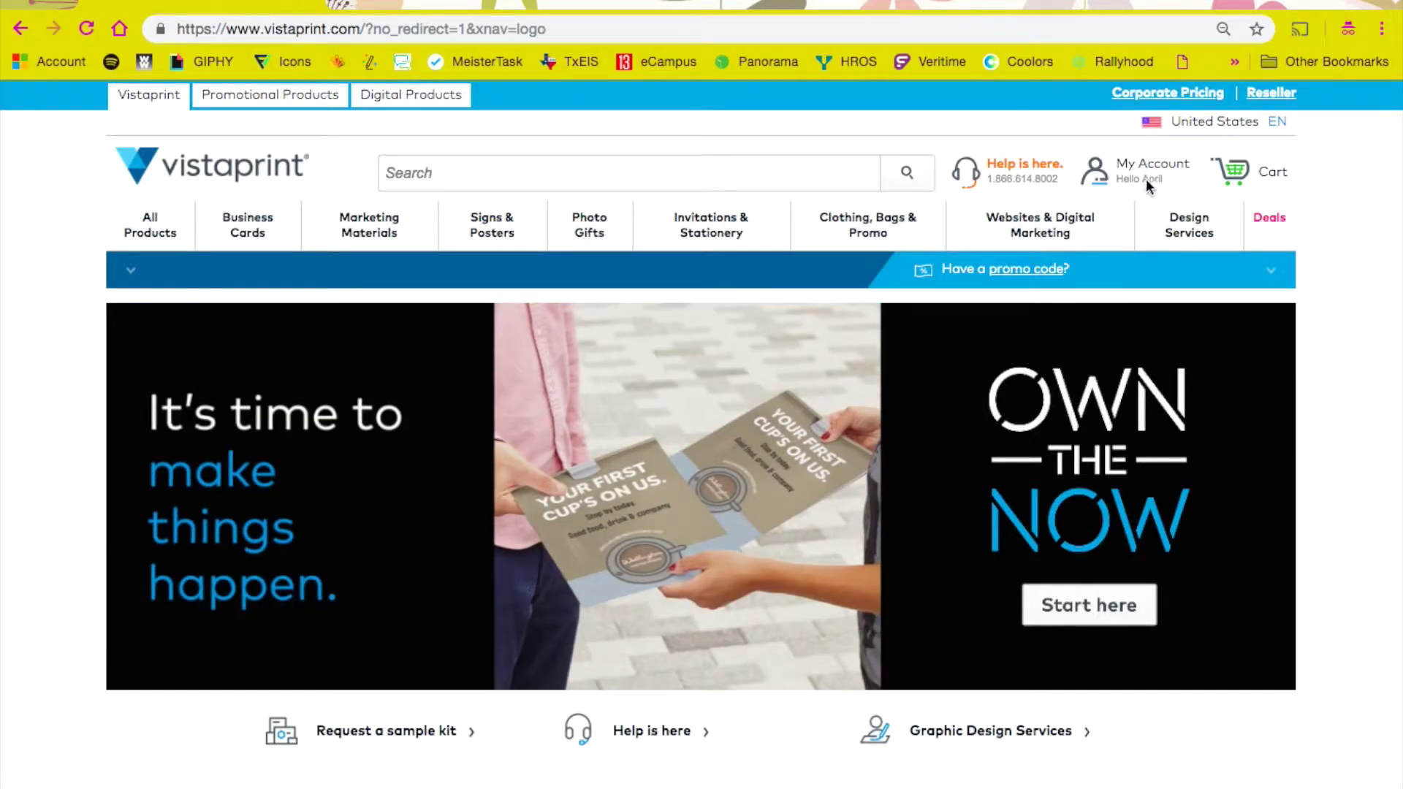
# Step: Go to the Business Cards page and scroll to the Square, Rounded corner and Standard shapes
pyautogui.click(238, 228)
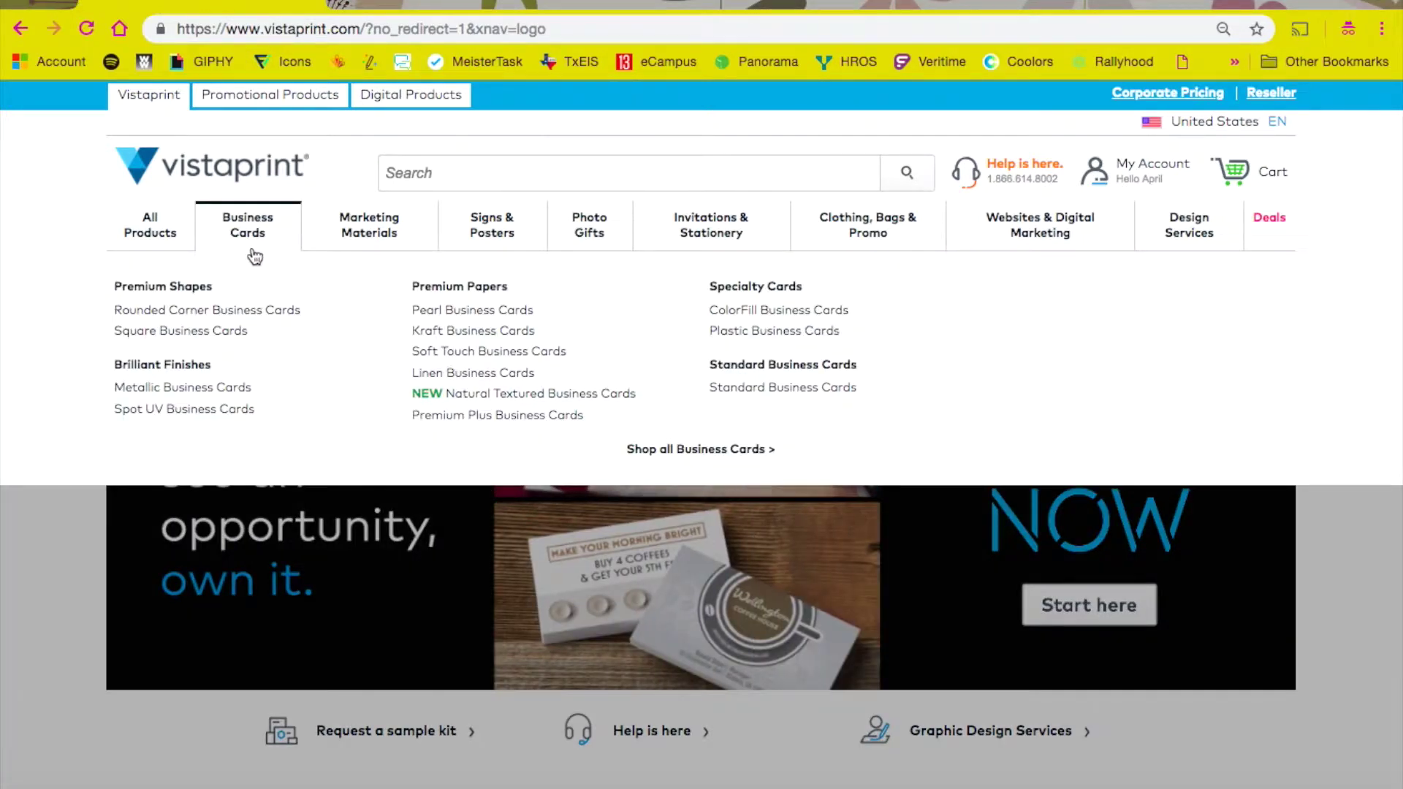
pyautogui.click(250, 237)
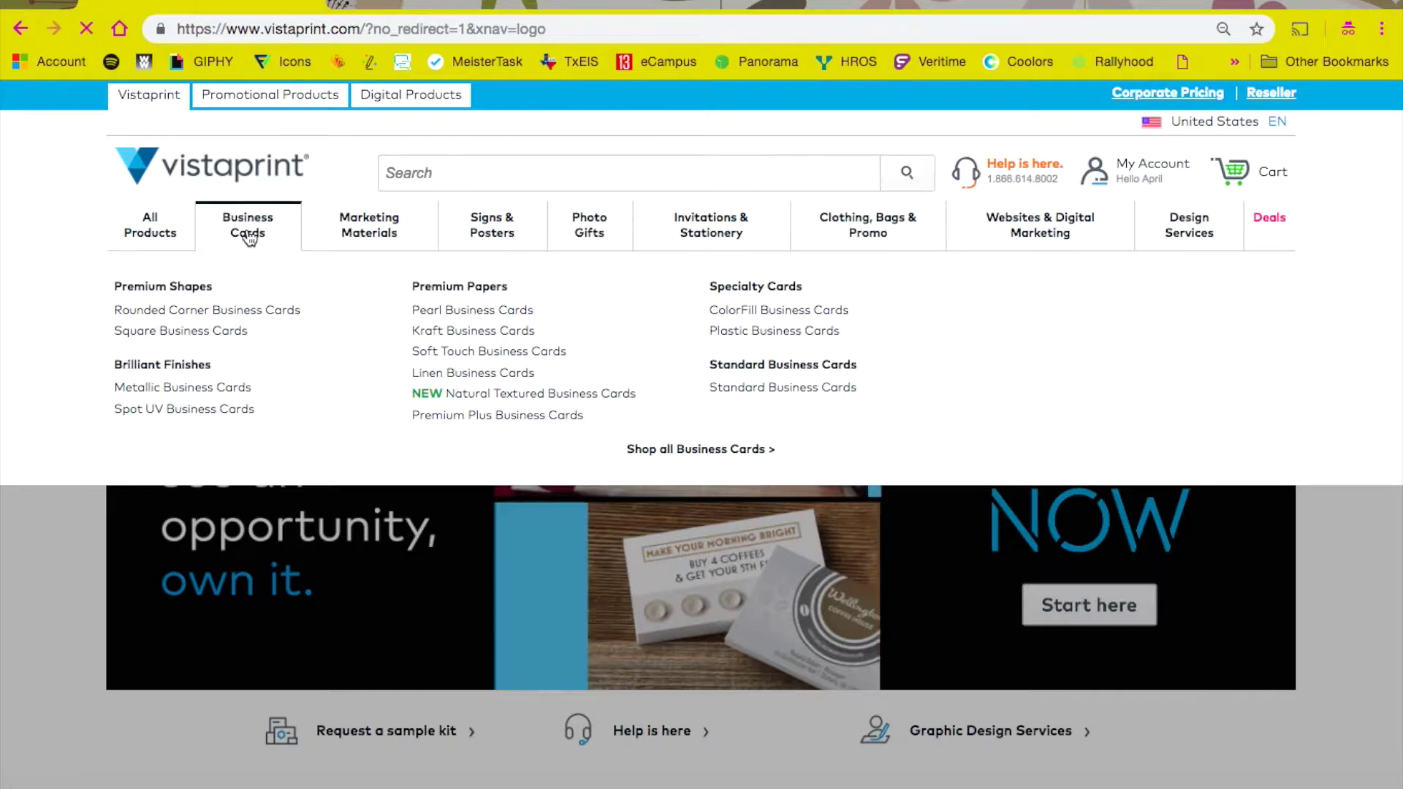
pyautogui.scroll(-8, 237, 398)
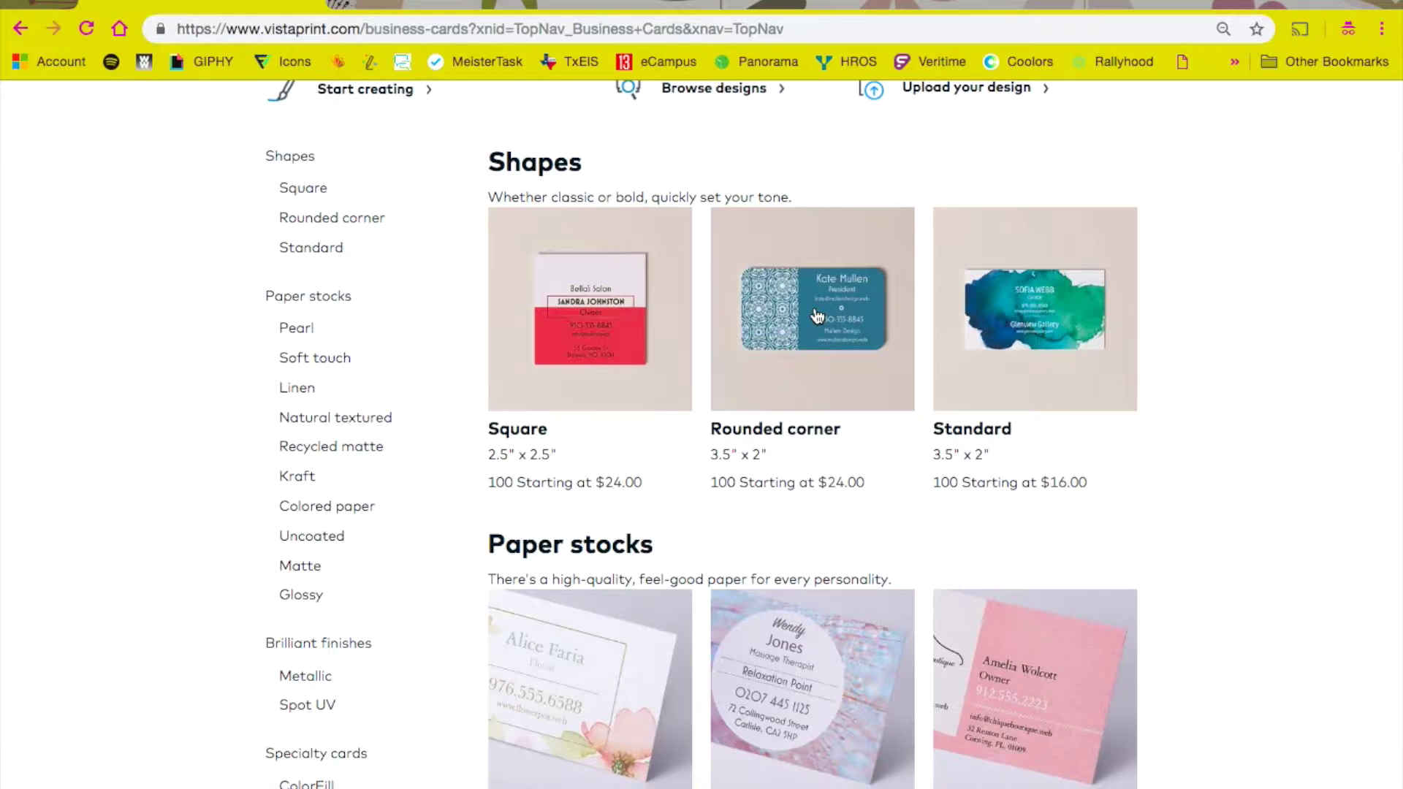
# Step: Open the Rounded corner cards and choose Standard thickness, Glossy paper and no finish
pyautogui.click(828, 371)
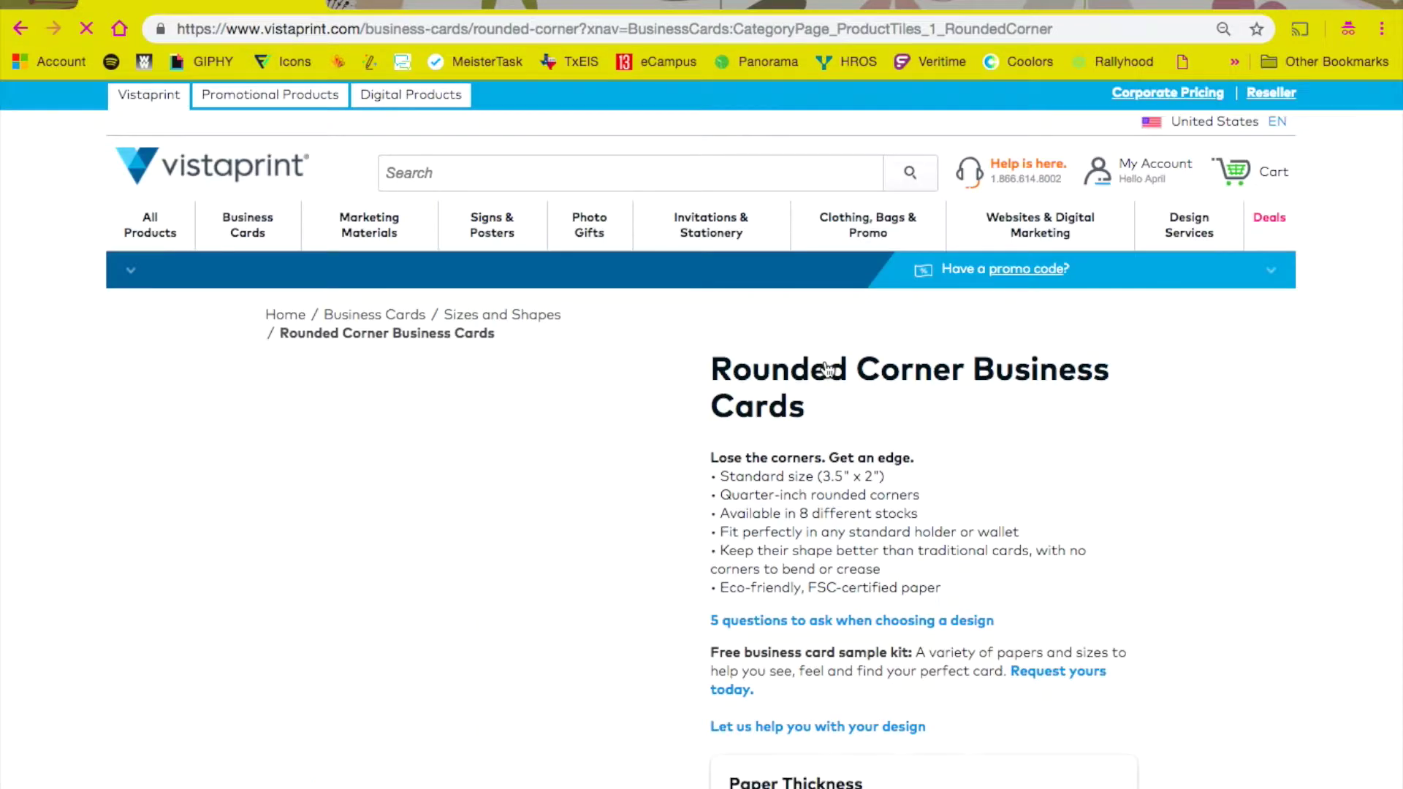
pyautogui.scroll(-2, 942, 387)
pyautogui.scroll(-3, 959, 393)
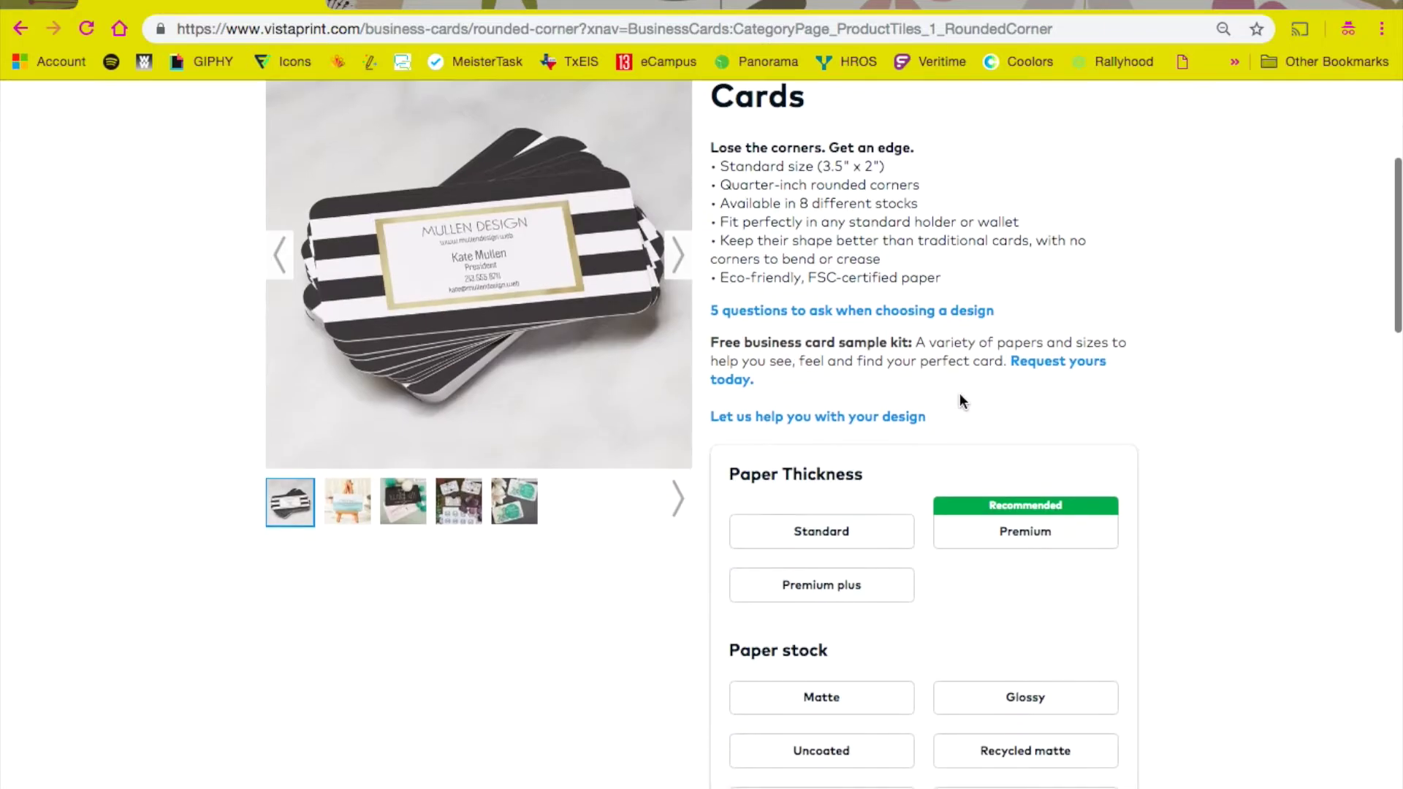
pyautogui.scroll(-4, 959, 393)
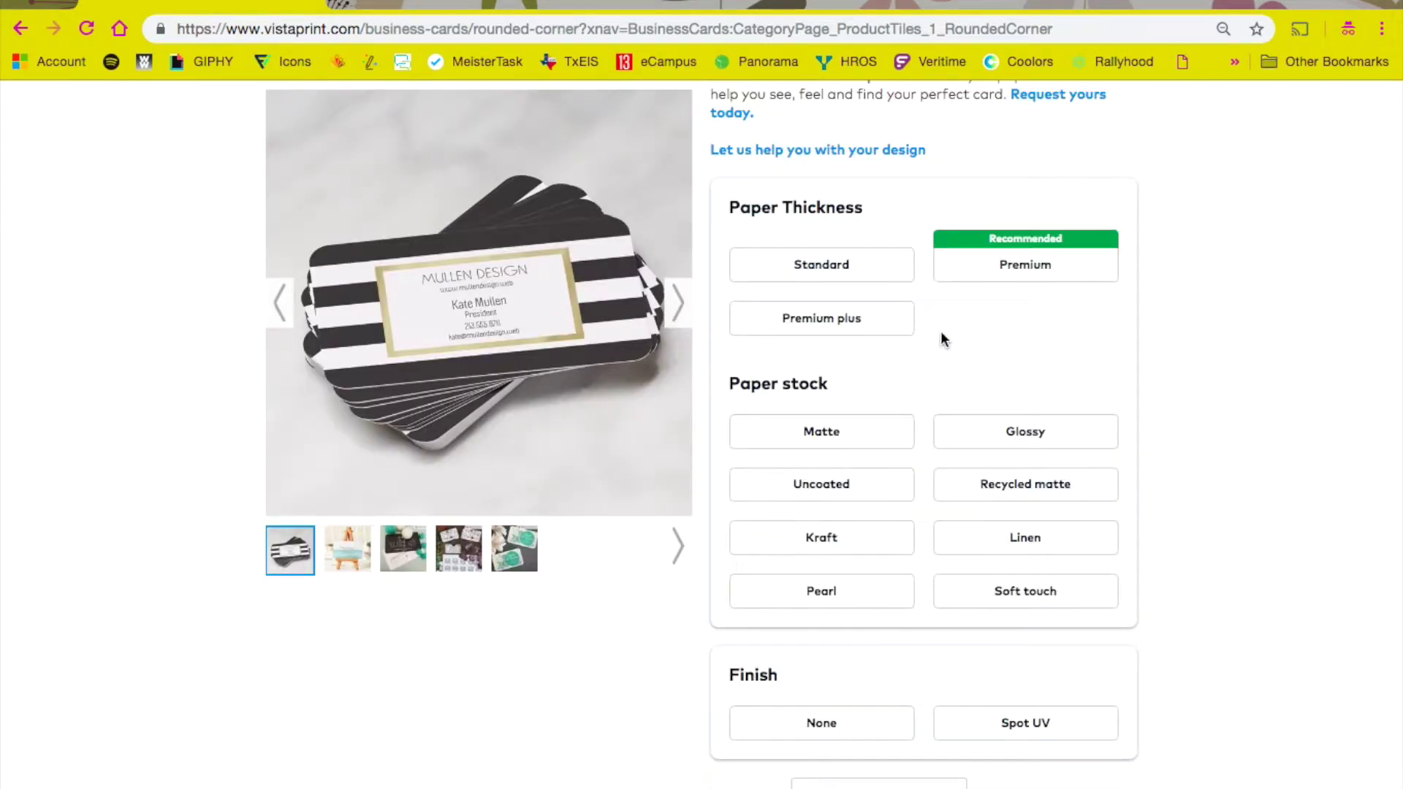
pyautogui.click(844, 276)
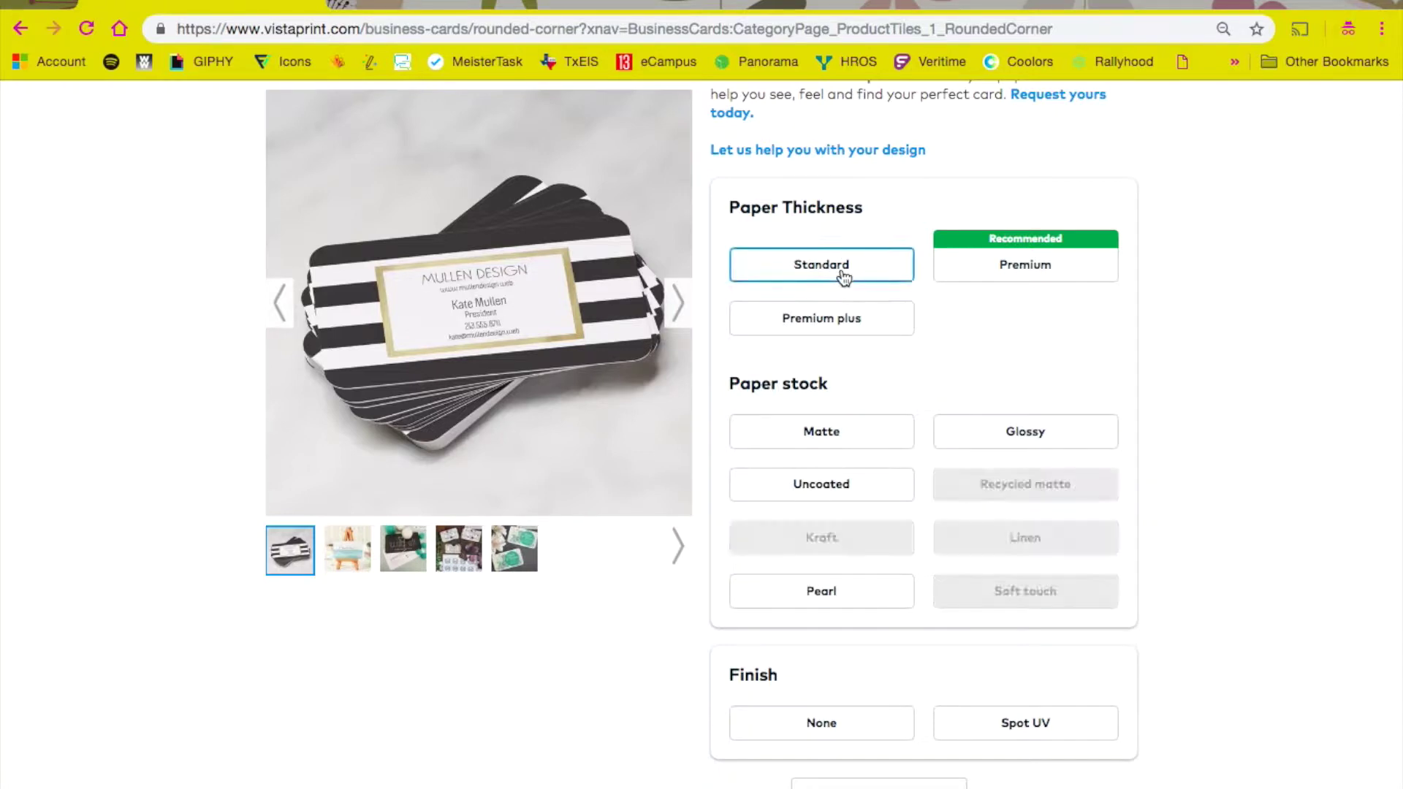
pyautogui.scroll(-1, 1021, 355)
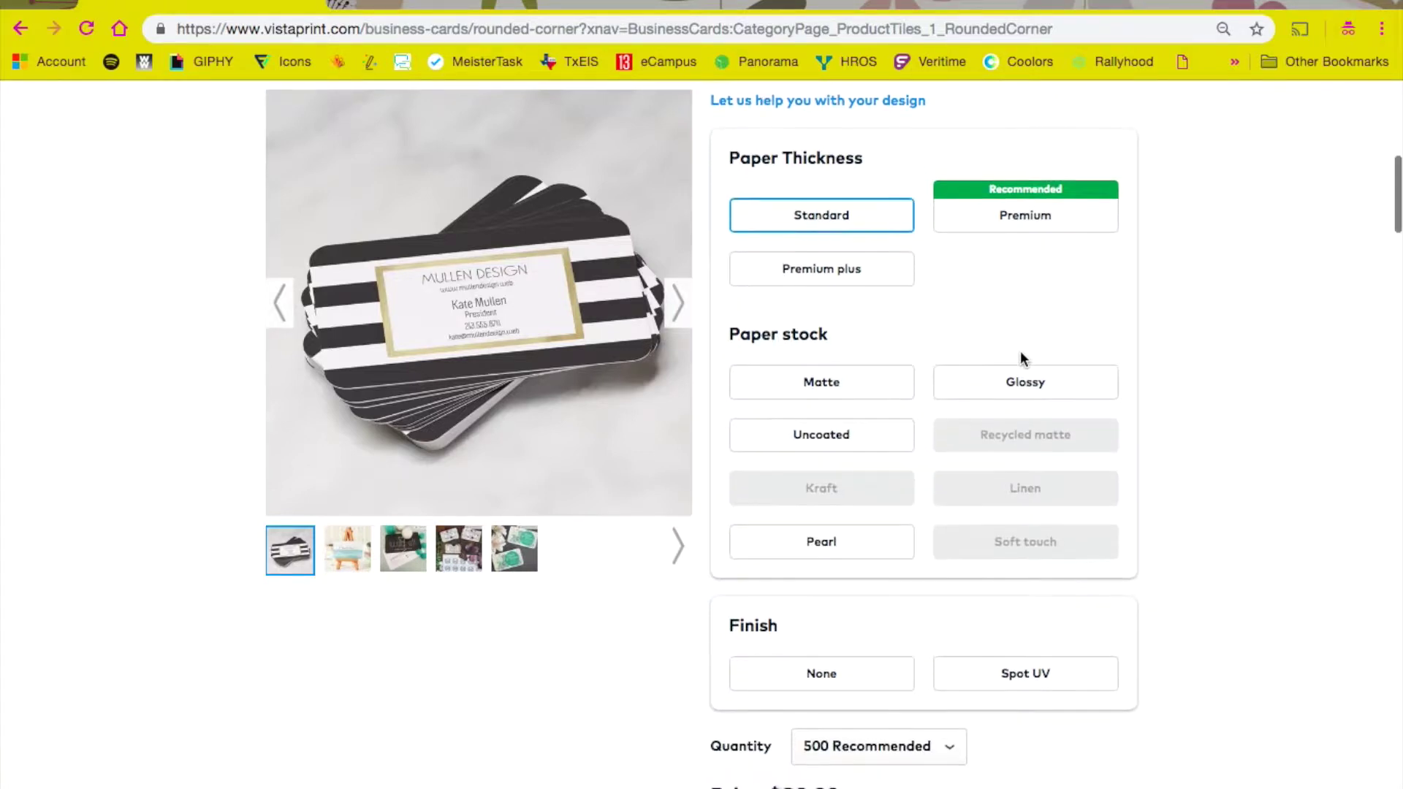
pyautogui.scroll(-1, 974, 315)
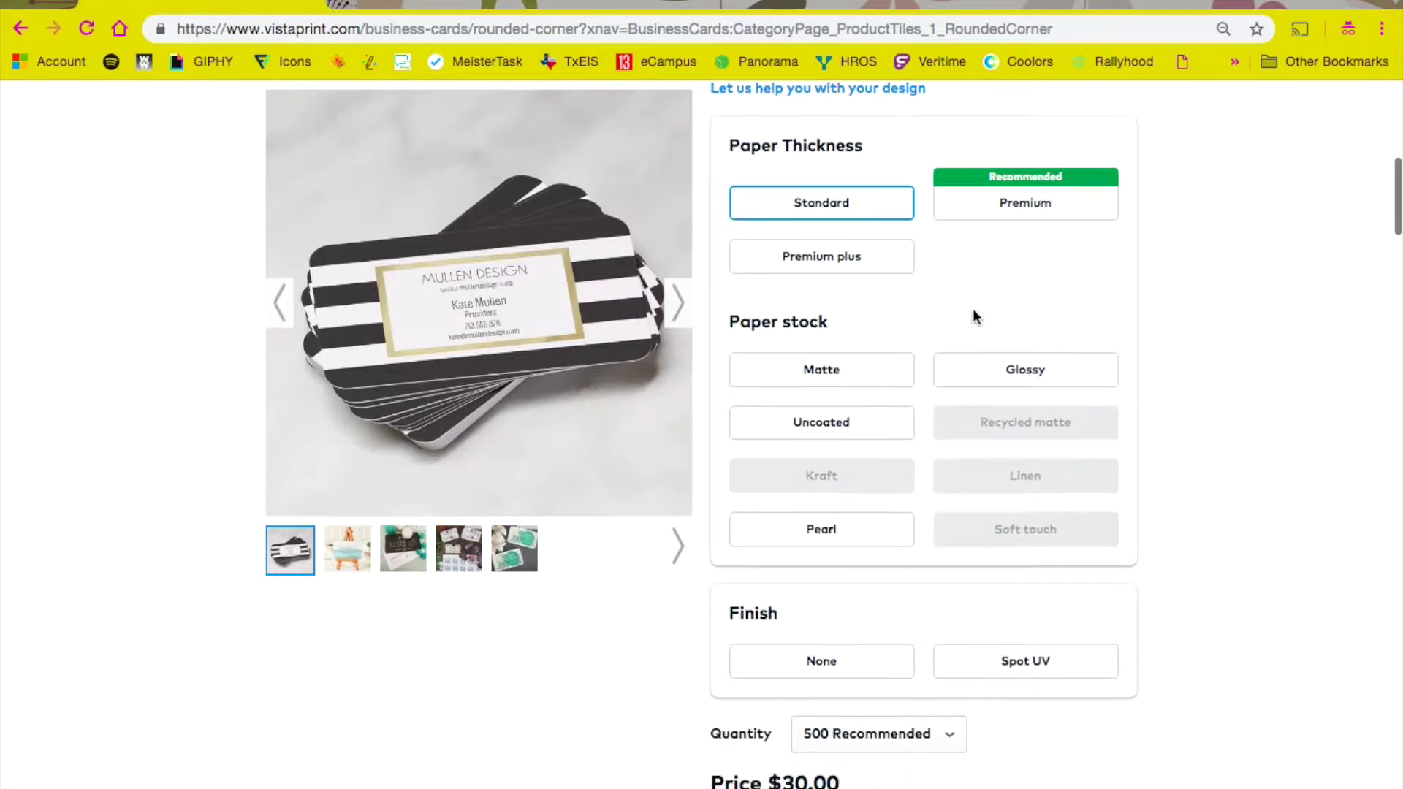
pyautogui.click(979, 376)
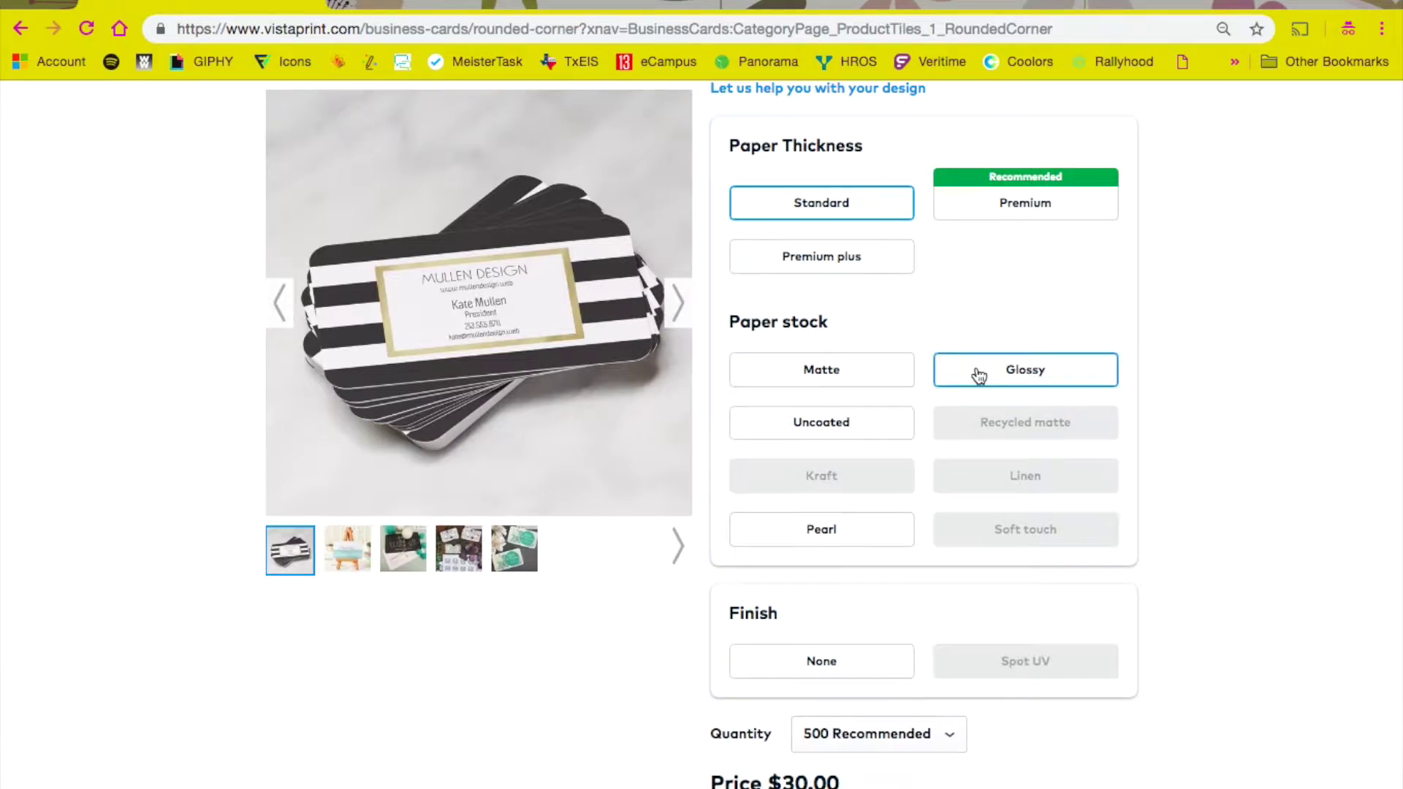
pyautogui.scroll(-2, 980, 376)
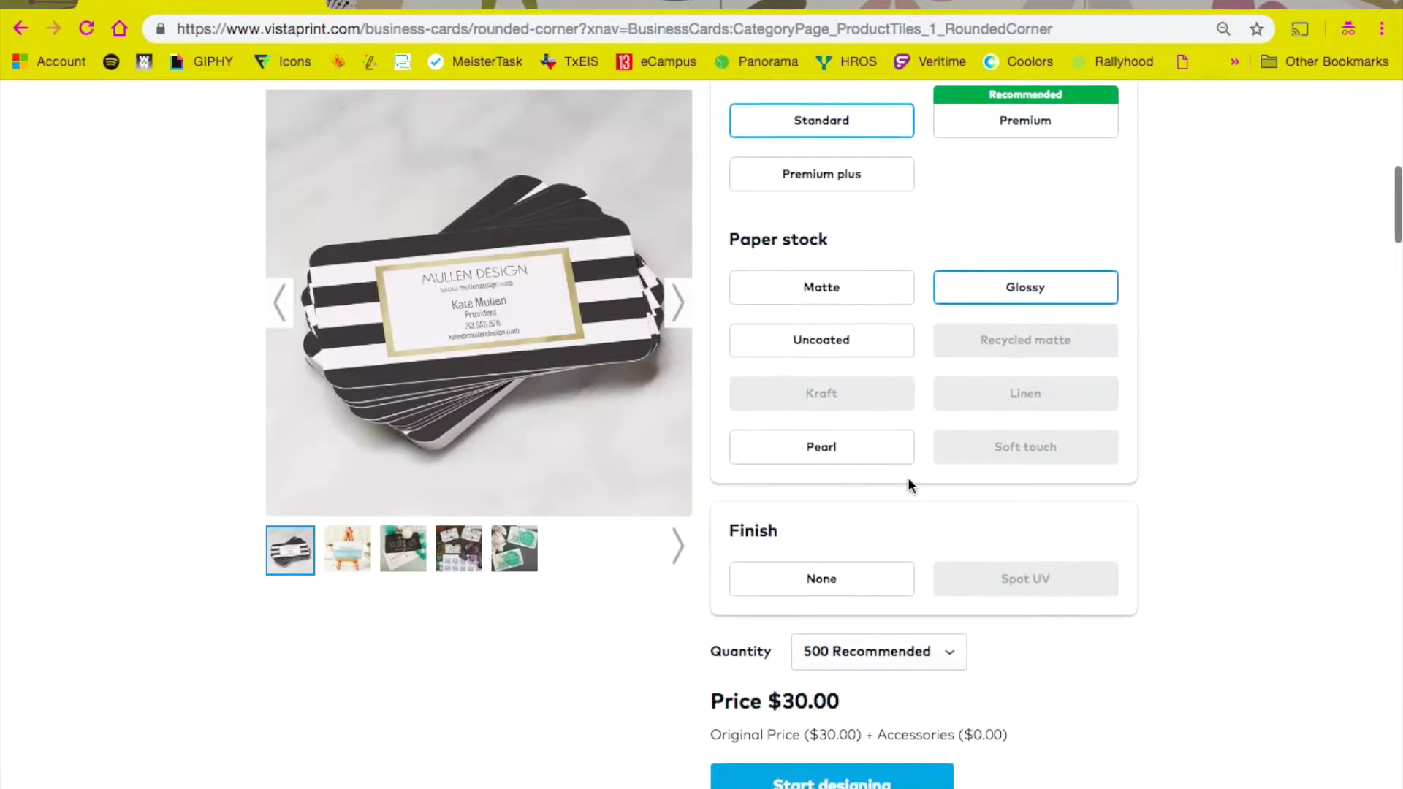
pyautogui.click(814, 594)
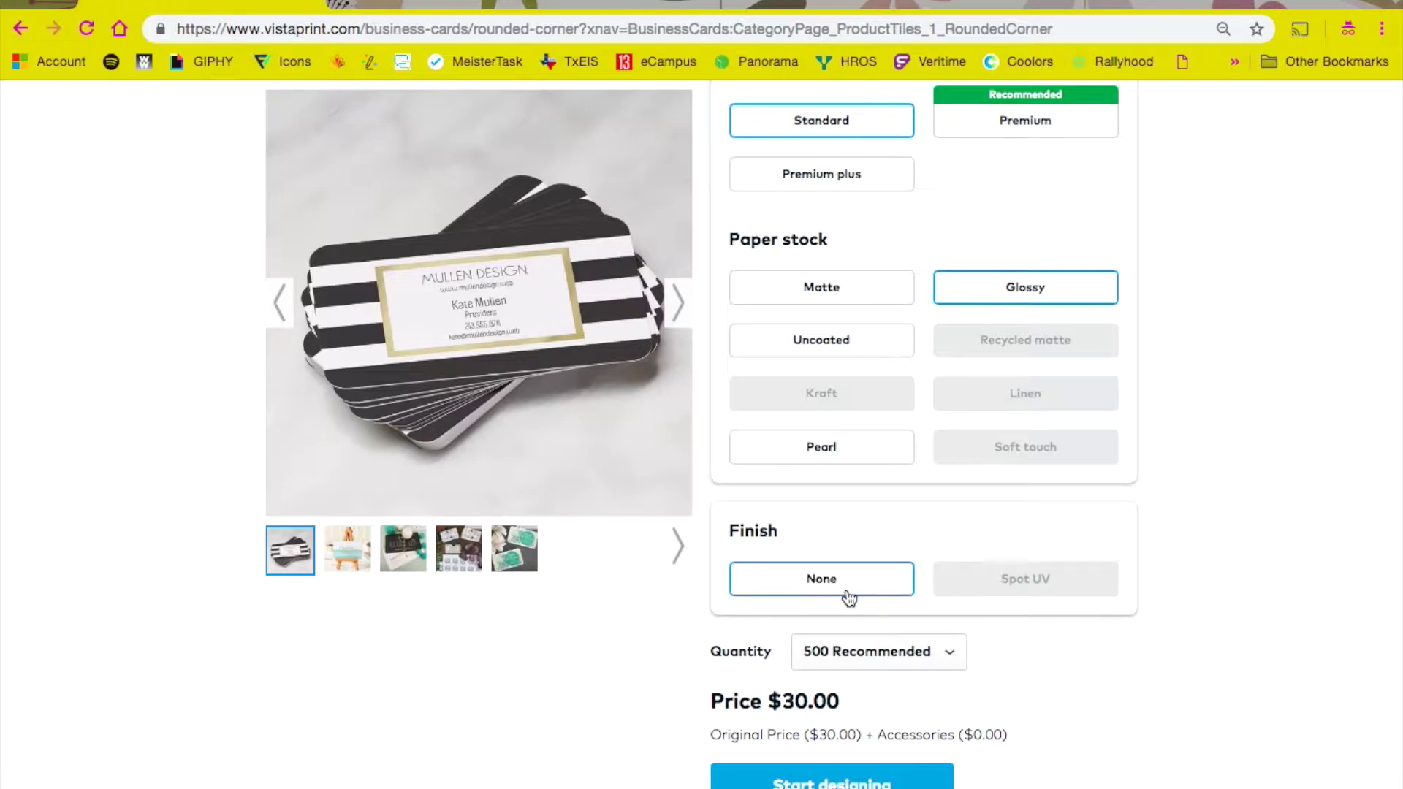
pyautogui.scroll(-3, 846, 592)
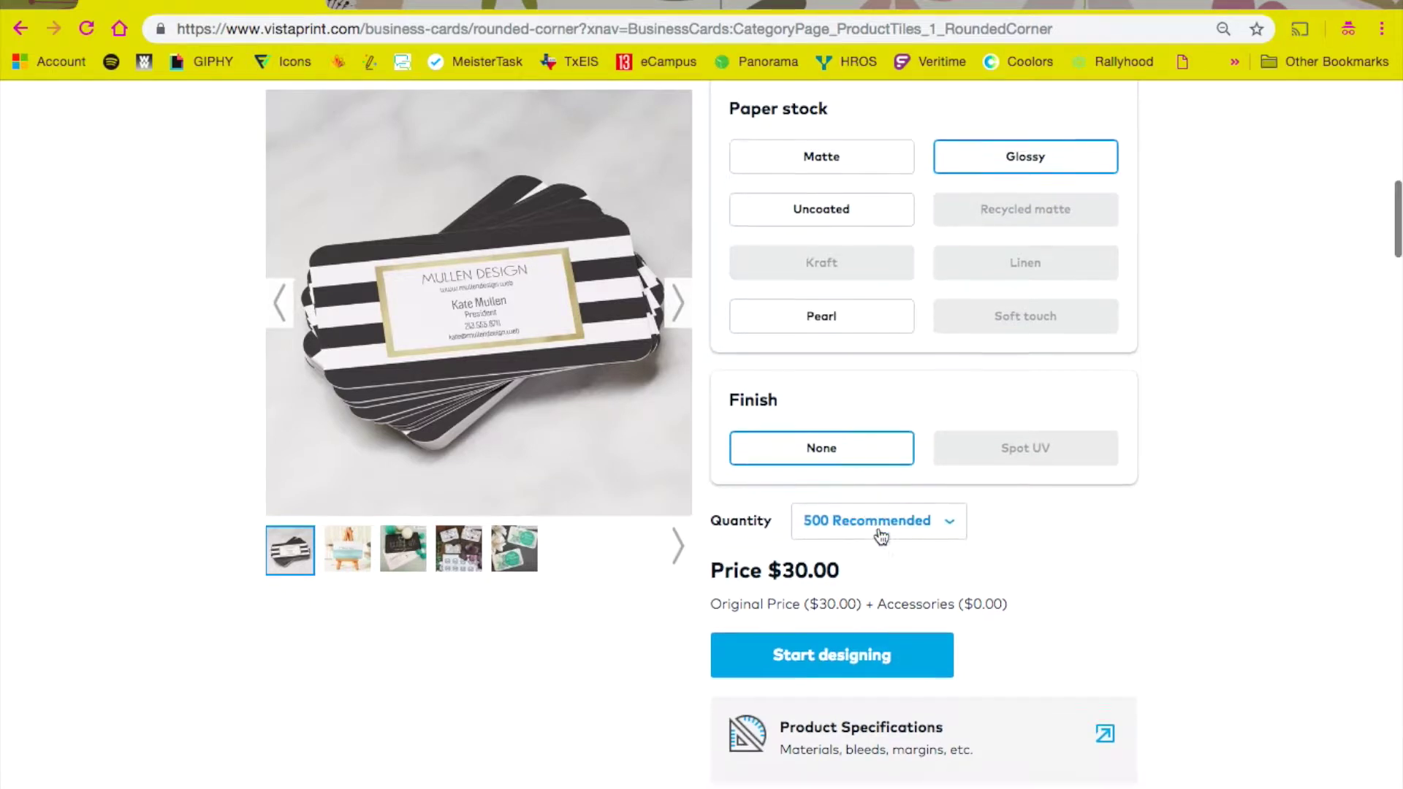
# Step: Try a quantity of 250, then set it back to 500 cards at $30.00
pyautogui.click(875, 460)
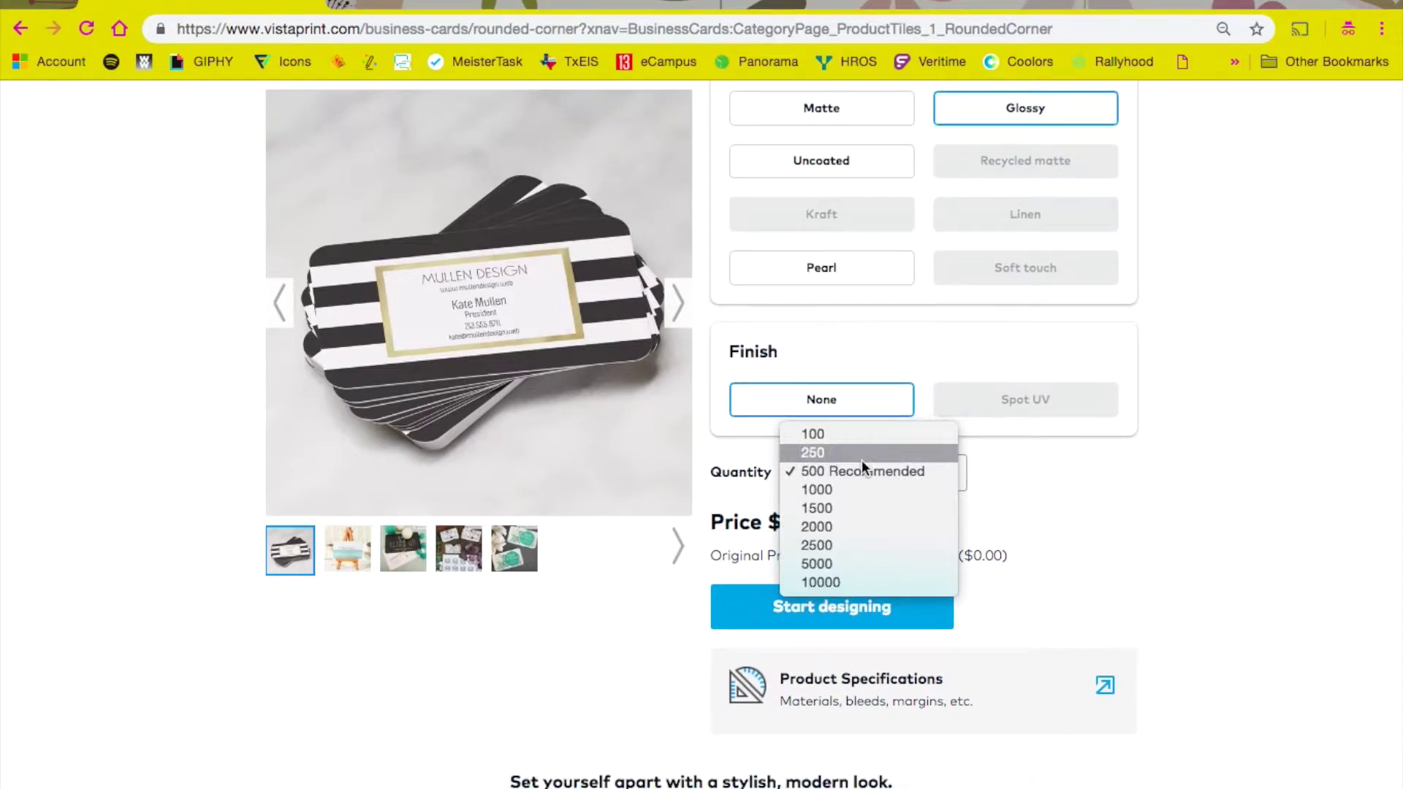
pyautogui.click(861, 455)
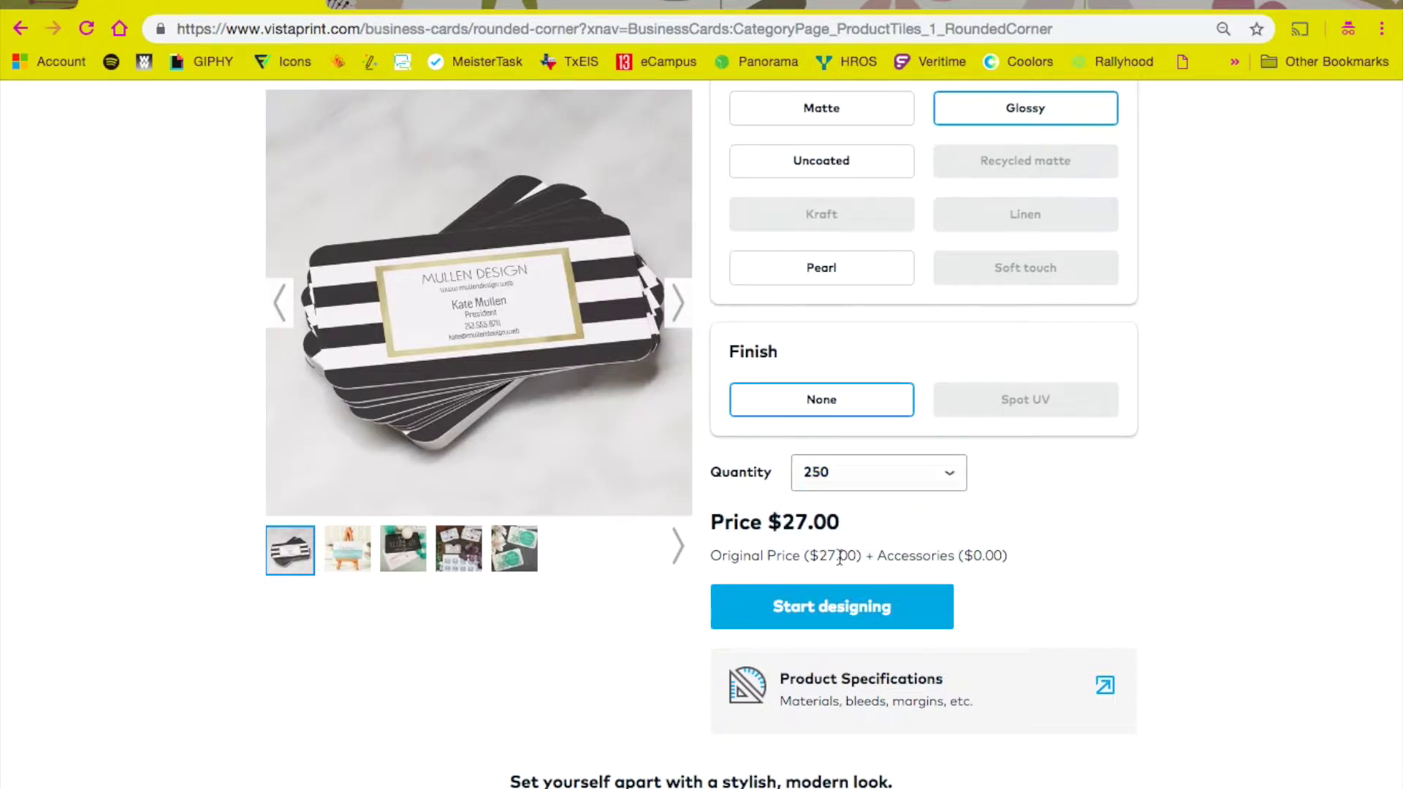
pyautogui.click(840, 475)
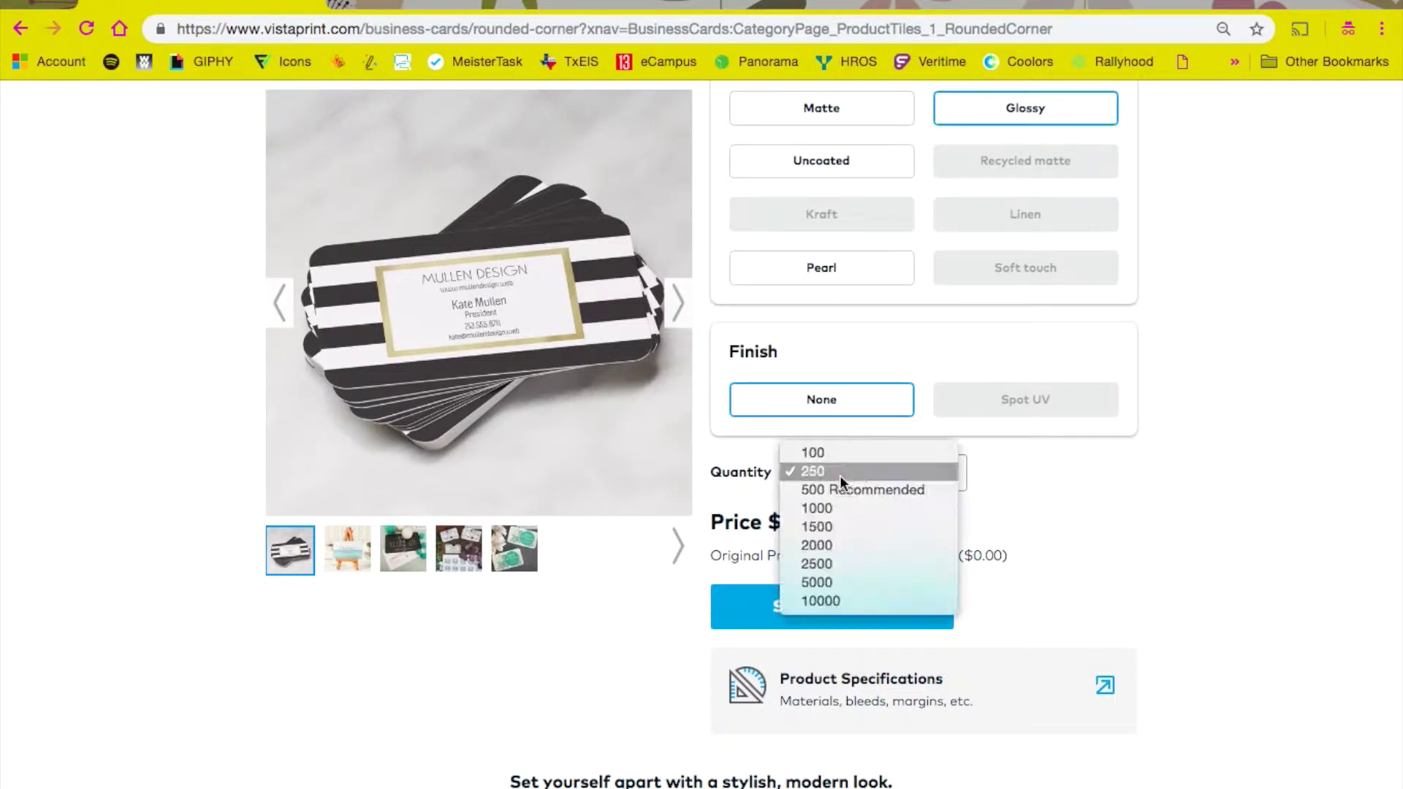
pyautogui.click(844, 490)
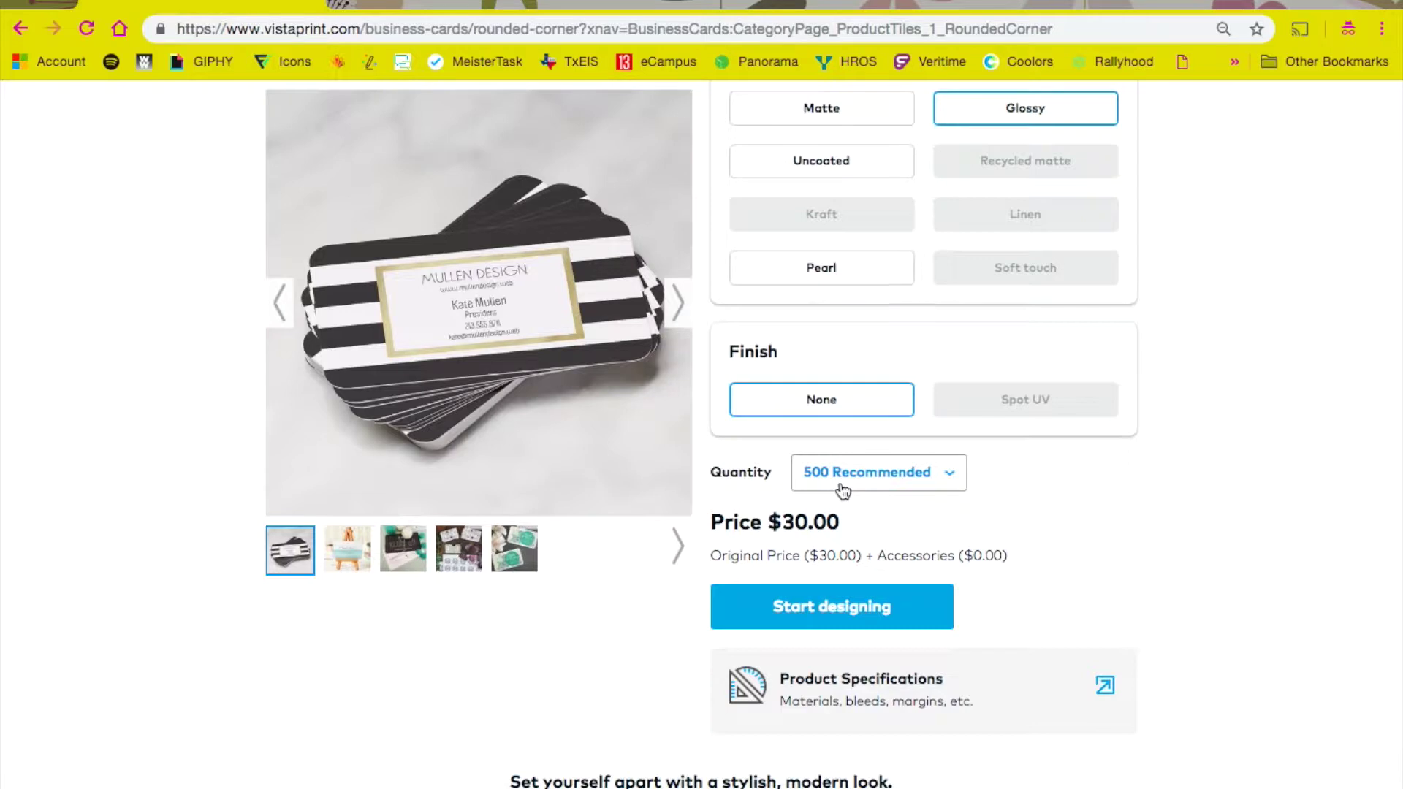
pyautogui.scroll(-1, 844, 490)
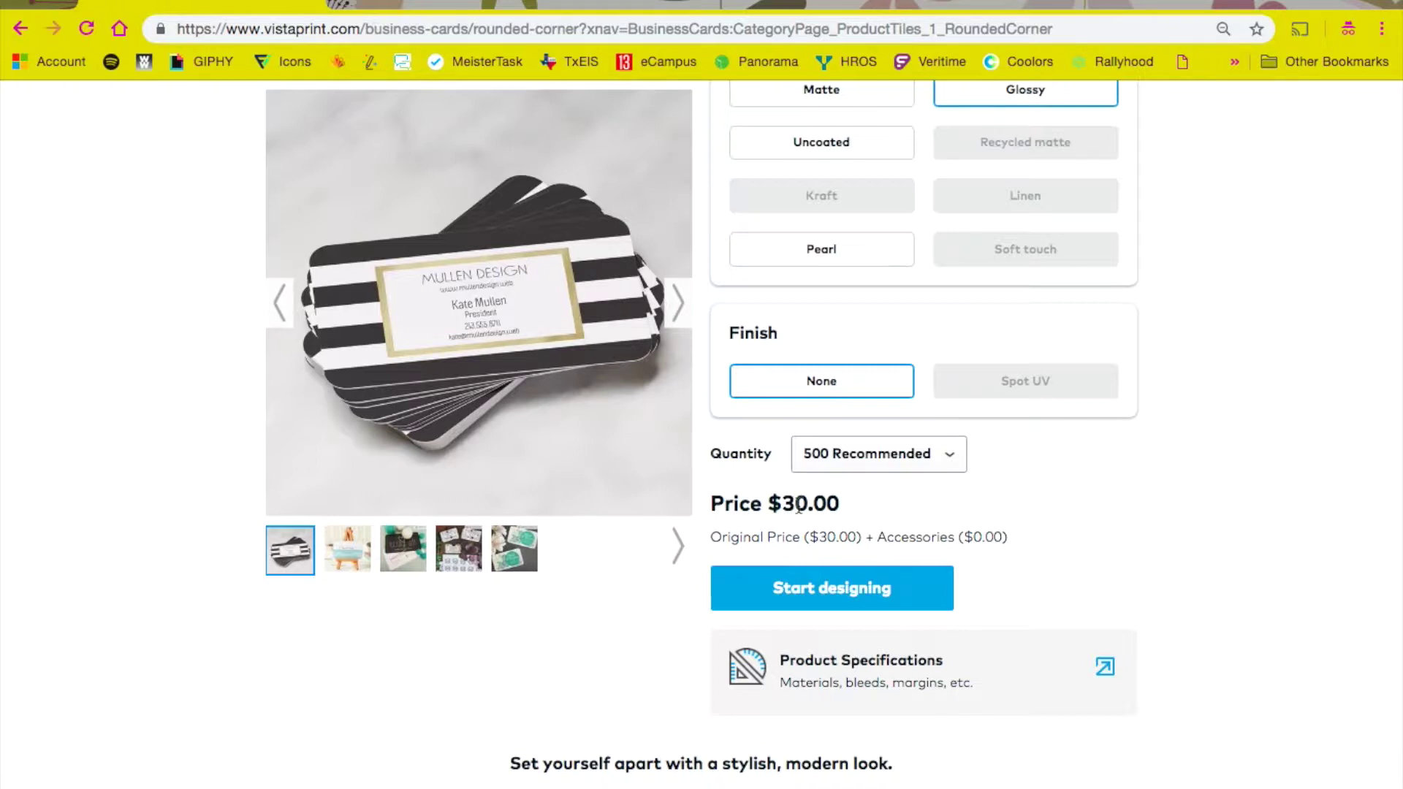
pyautogui.scroll(-2, 799, 506)
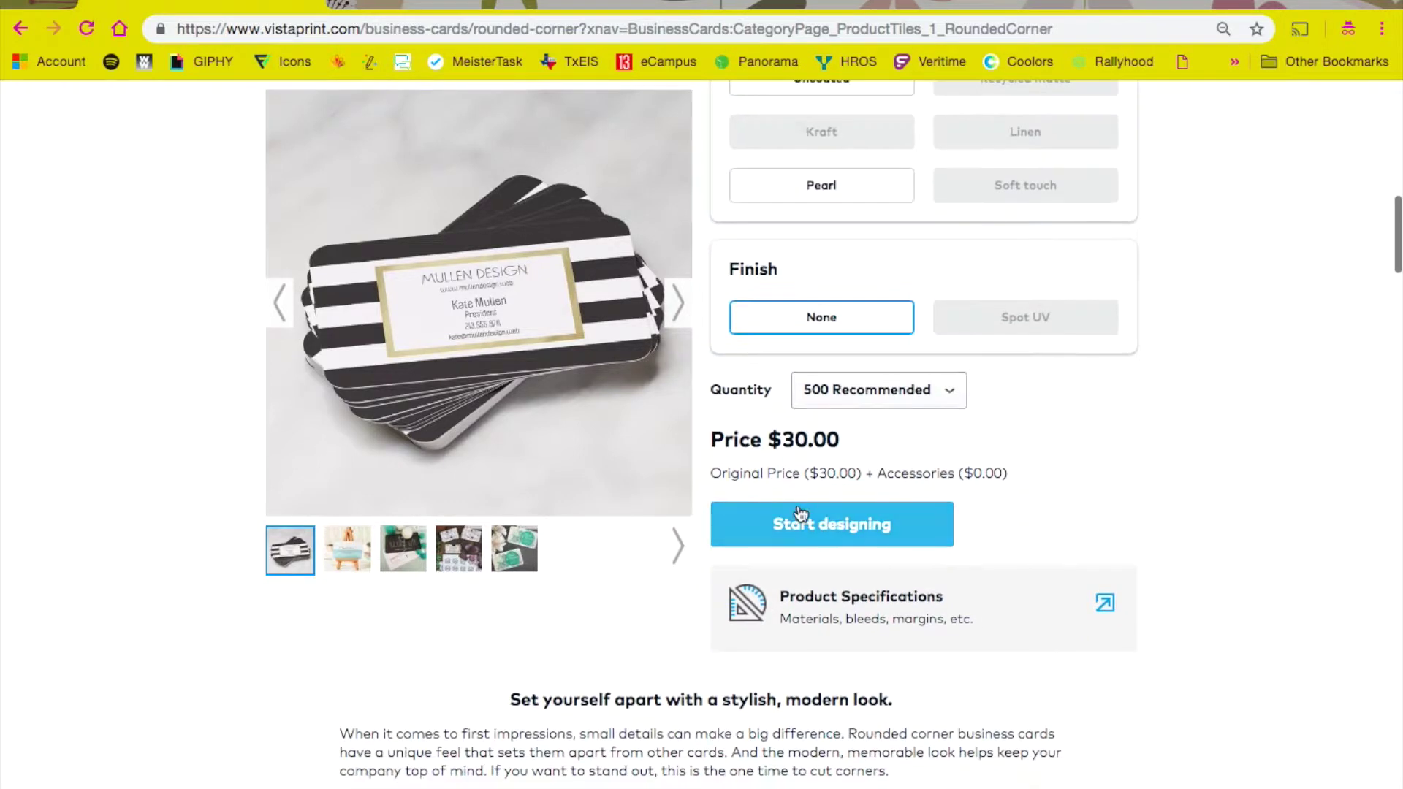
# Step: Start designing and filter the templates to Has Logo/Photo Area, leaving 546 designs
pyautogui.click(846, 531)
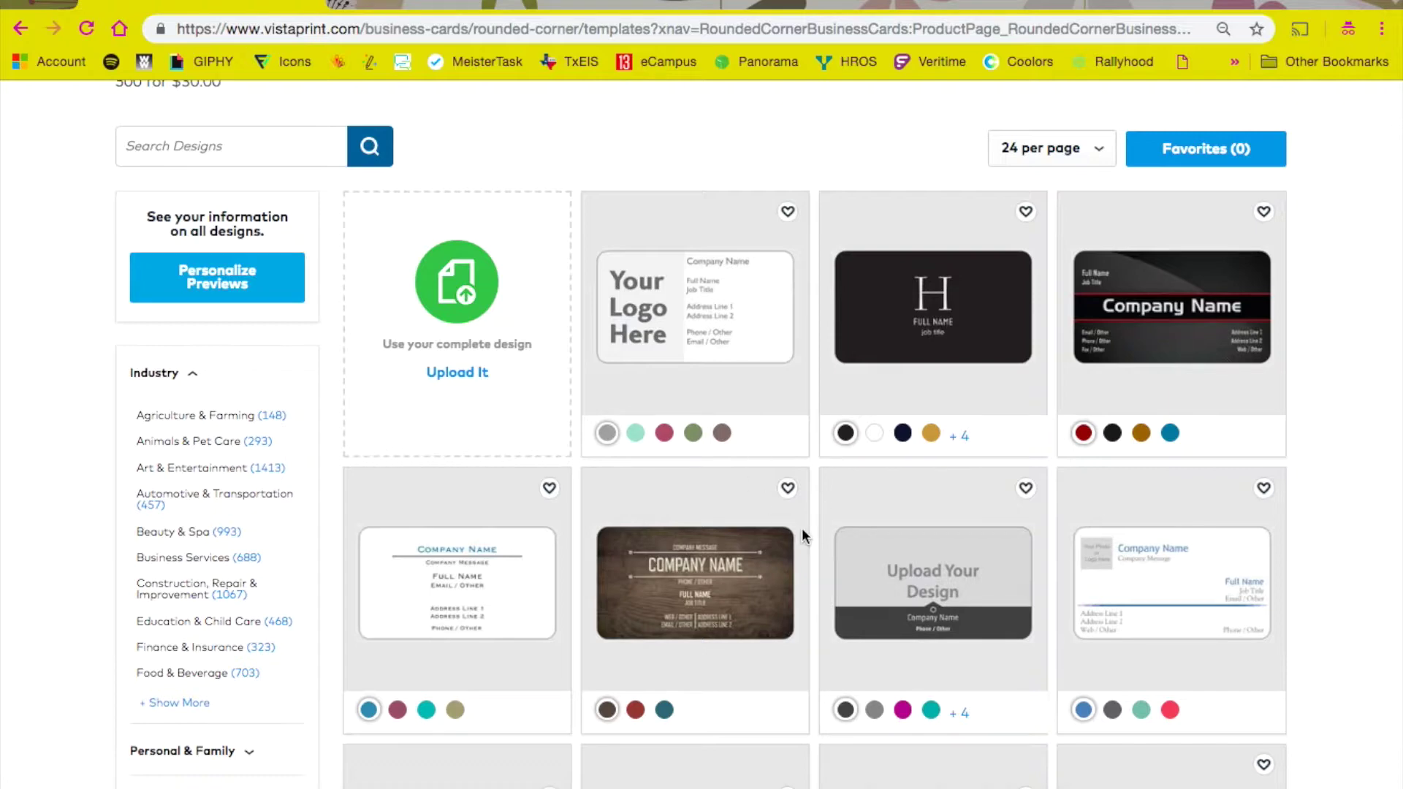
pyautogui.scroll(-1, 801, 528)
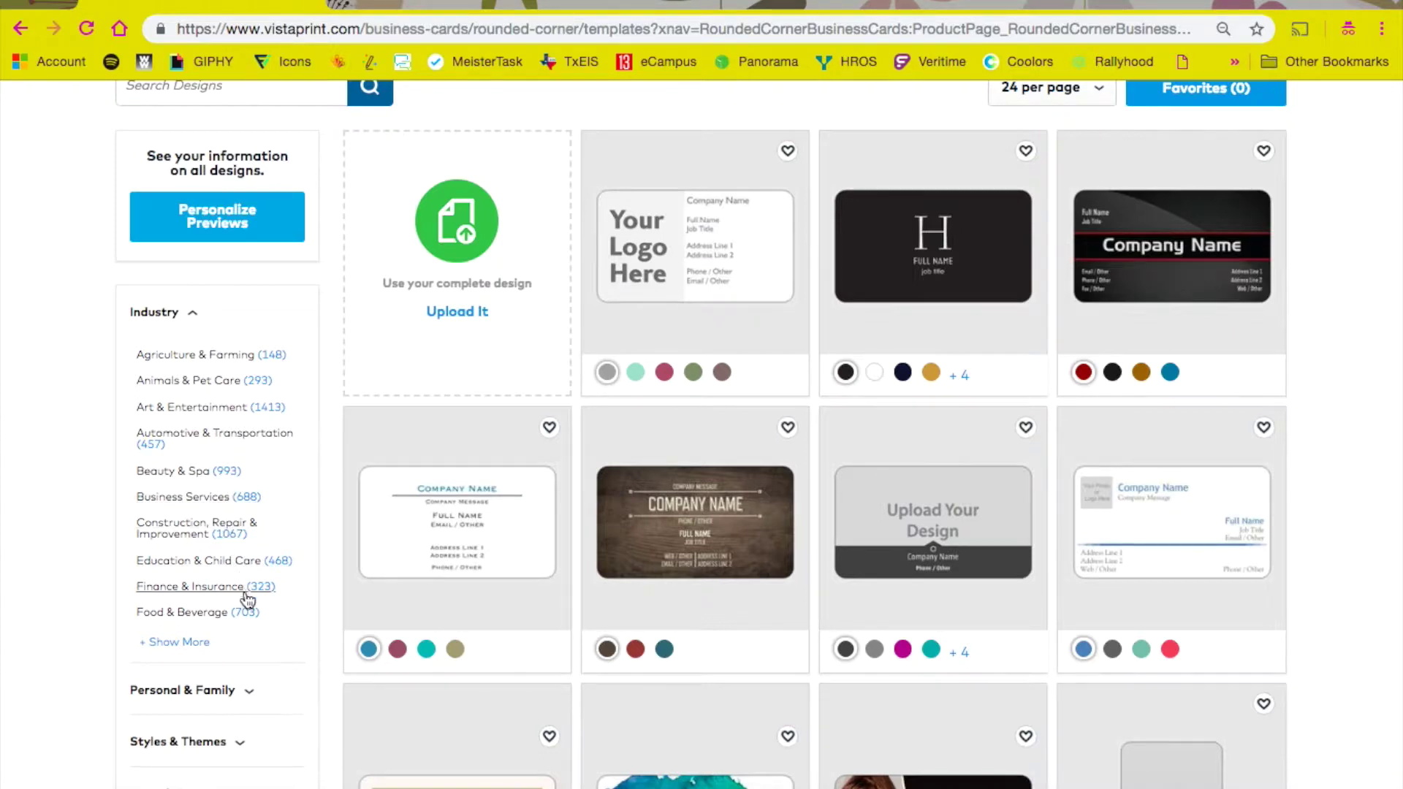
pyautogui.scroll(-3, 247, 599)
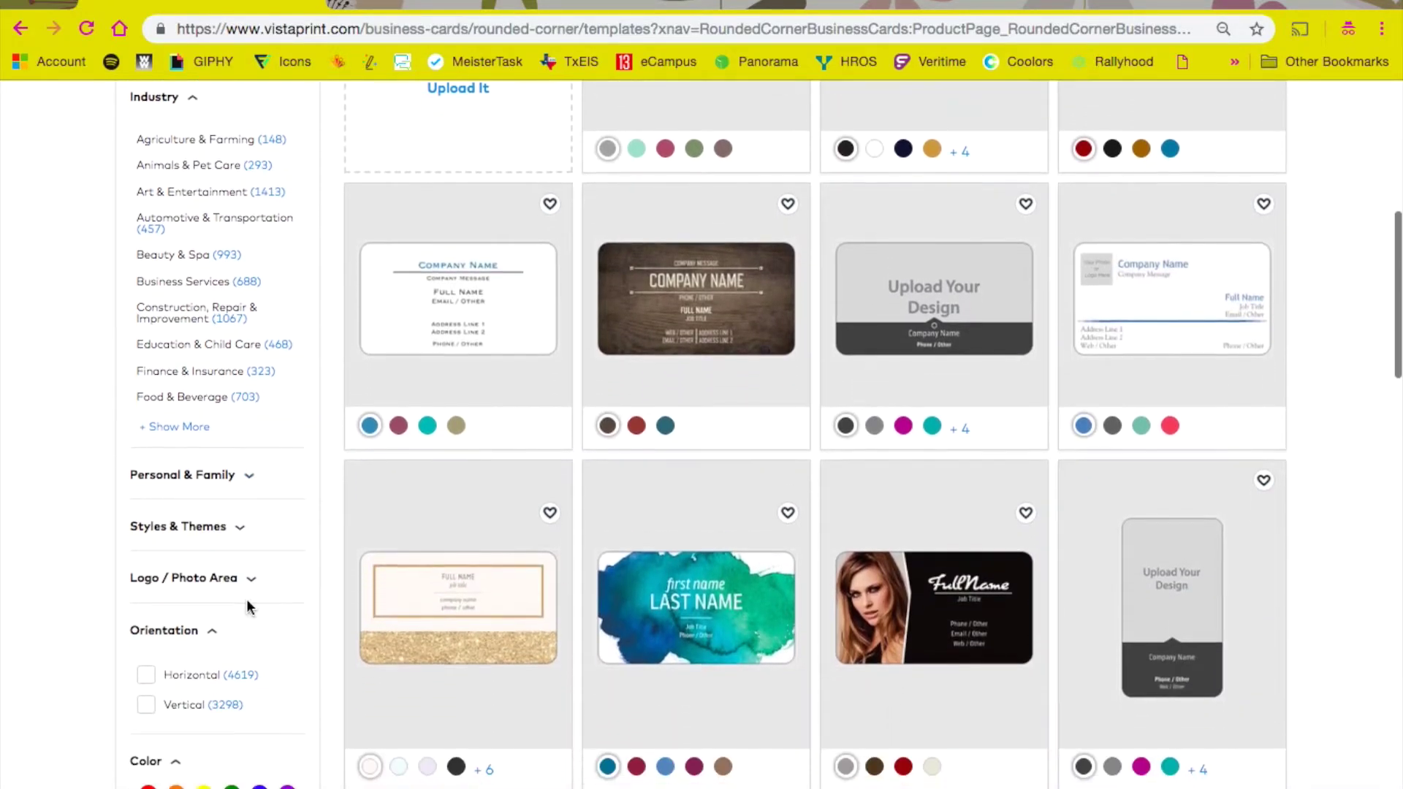
pyautogui.click(245, 557)
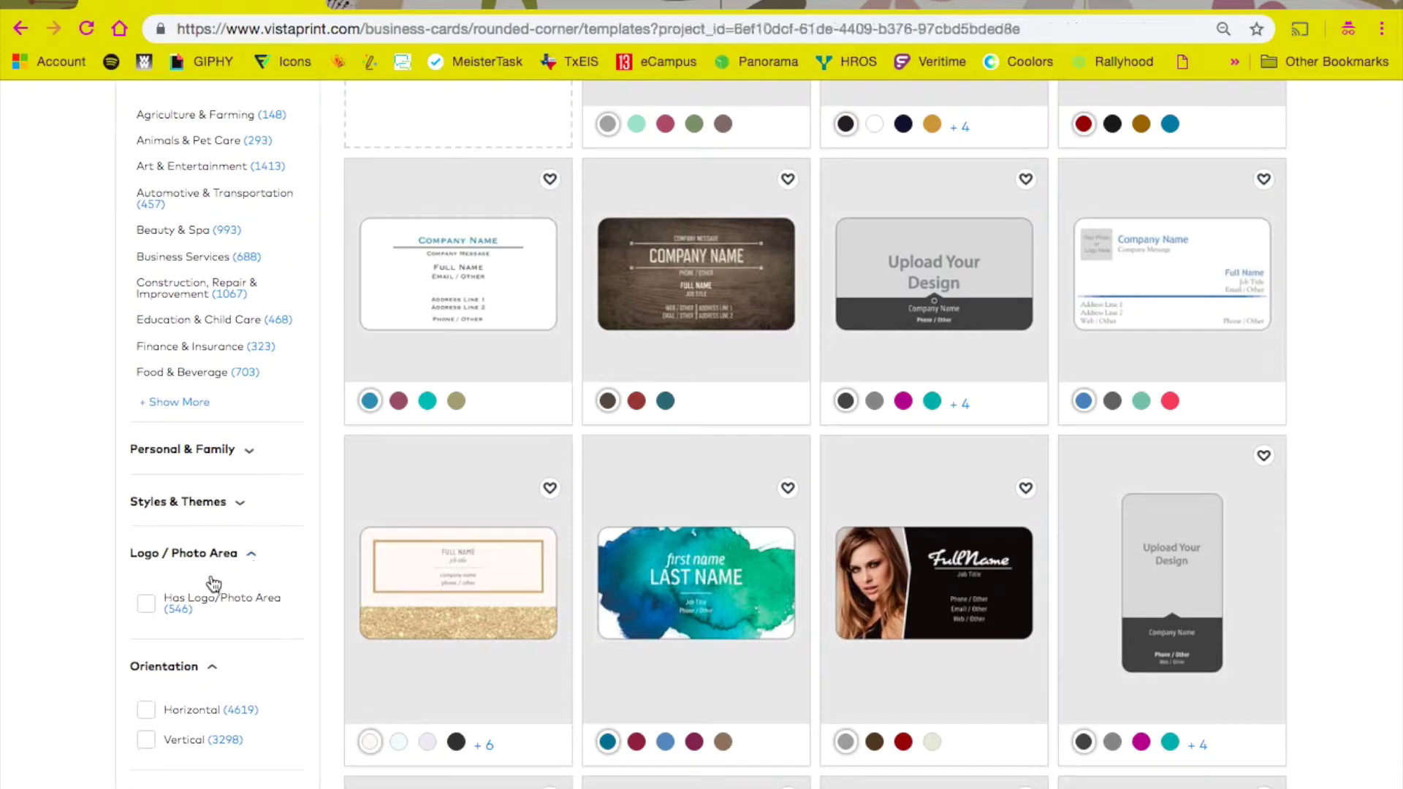
pyautogui.click(147, 606)
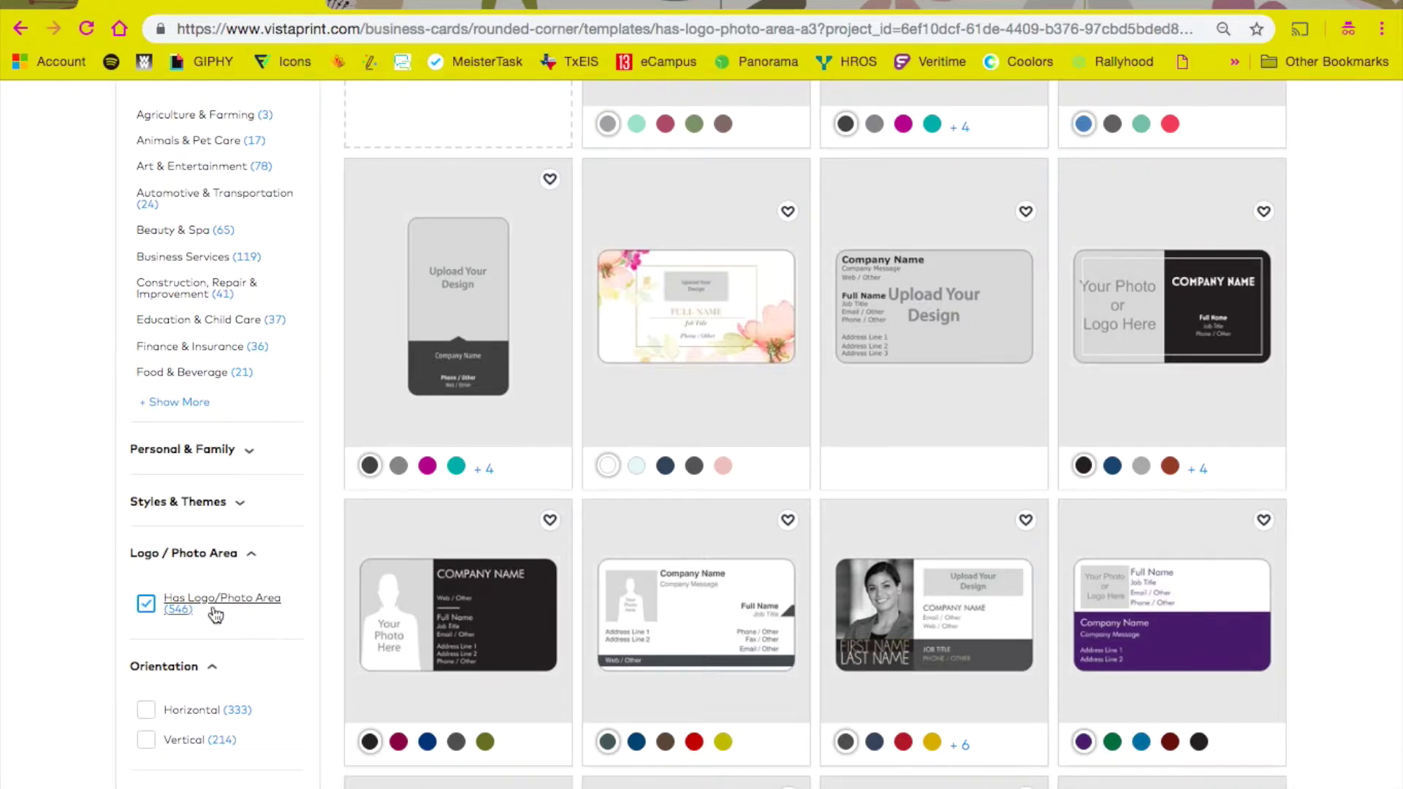
pyautogui.scroll(2, 148, 608)
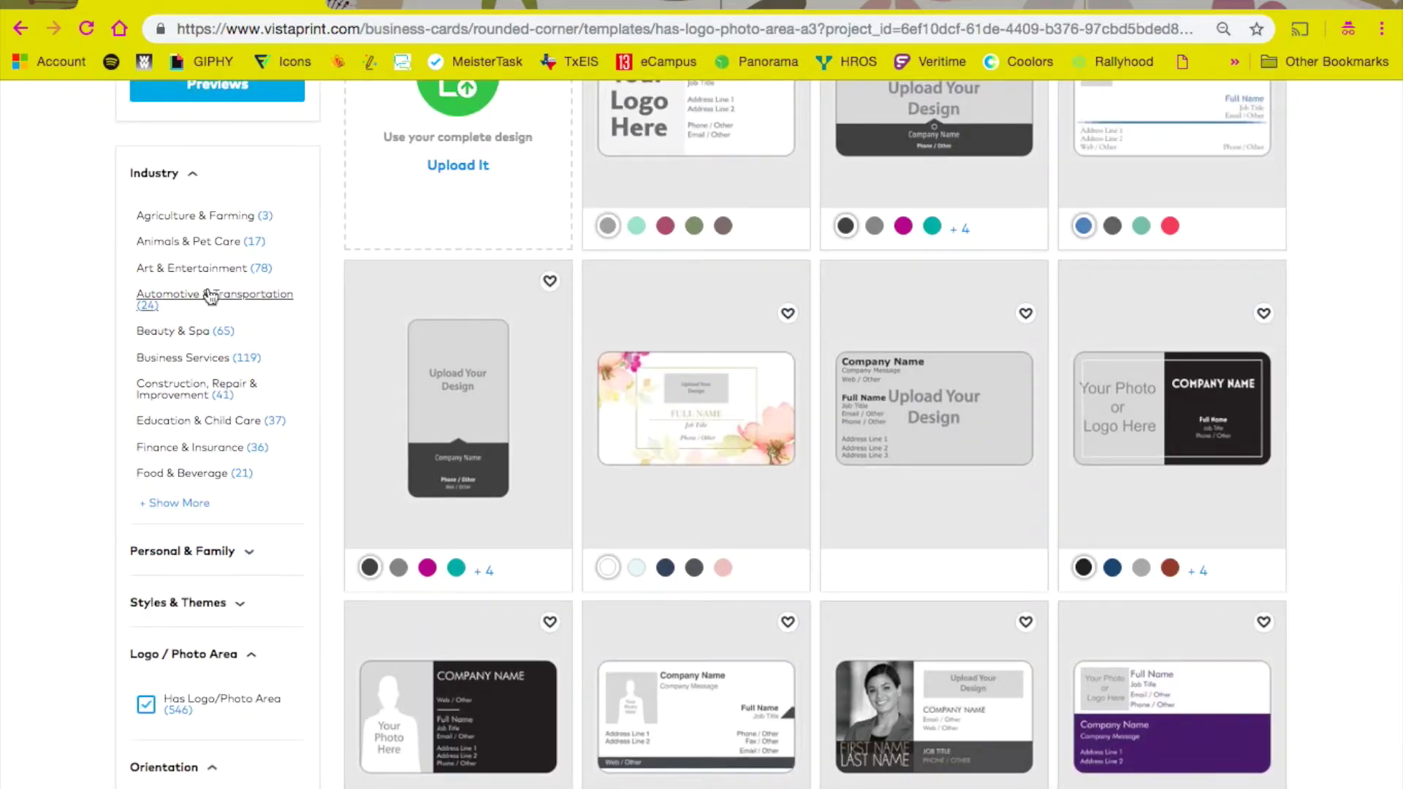
# Step: Limit templates to Business Services, switch the banner-logo design to teal and select it
pyautogui.click(193, 359)
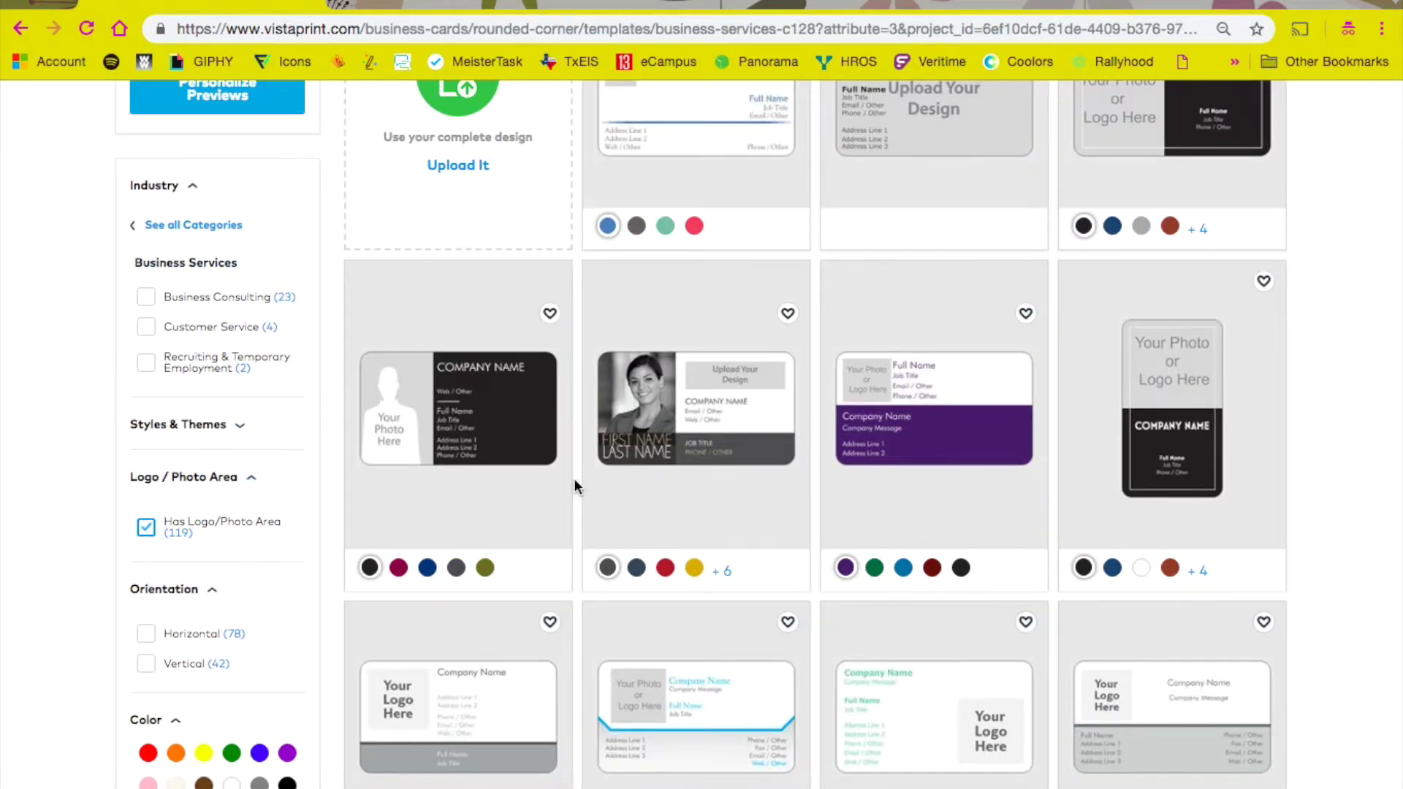
pyautogui.scroll(5, 573, 486)
pyautogui.scroll(-3, 702, 498)
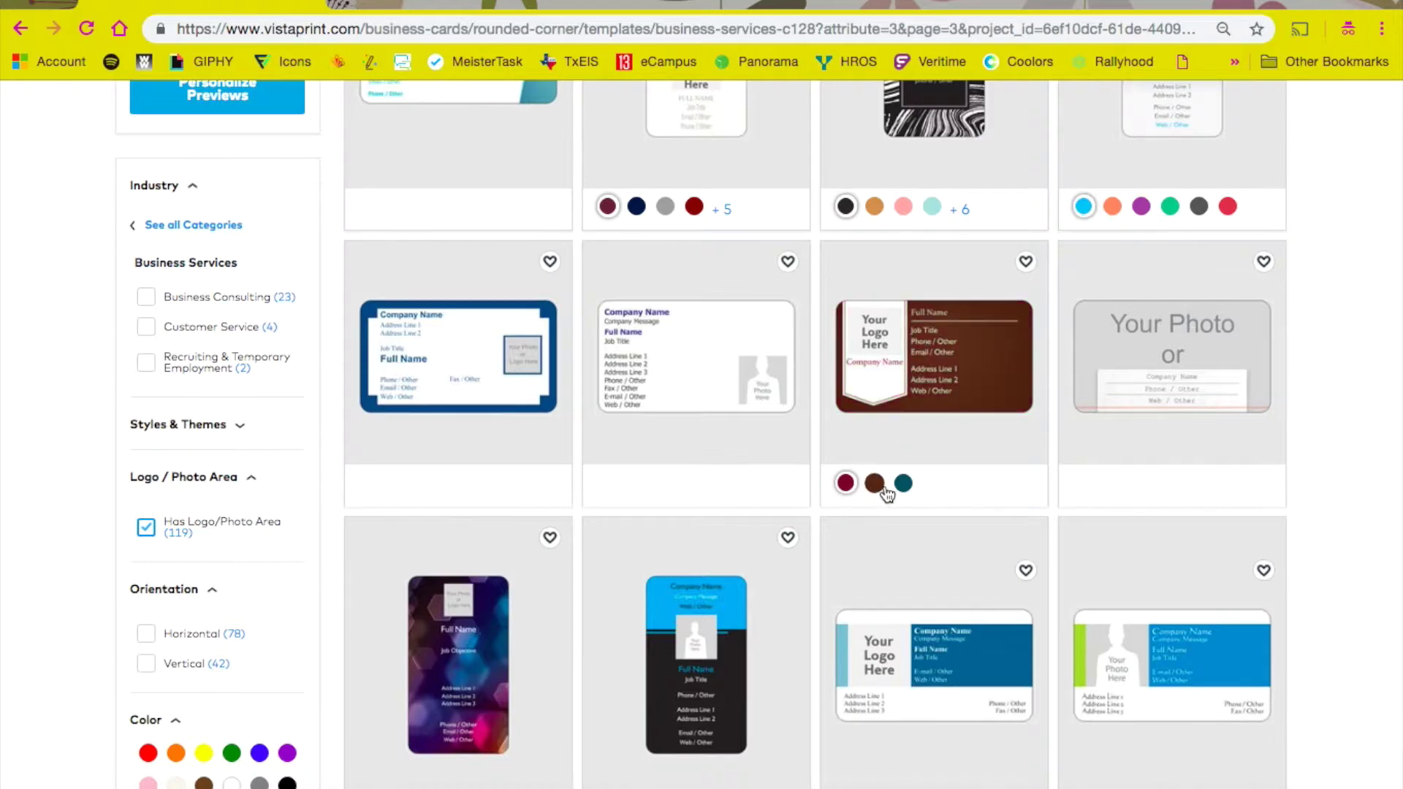
pyautogui.click(907, 487)
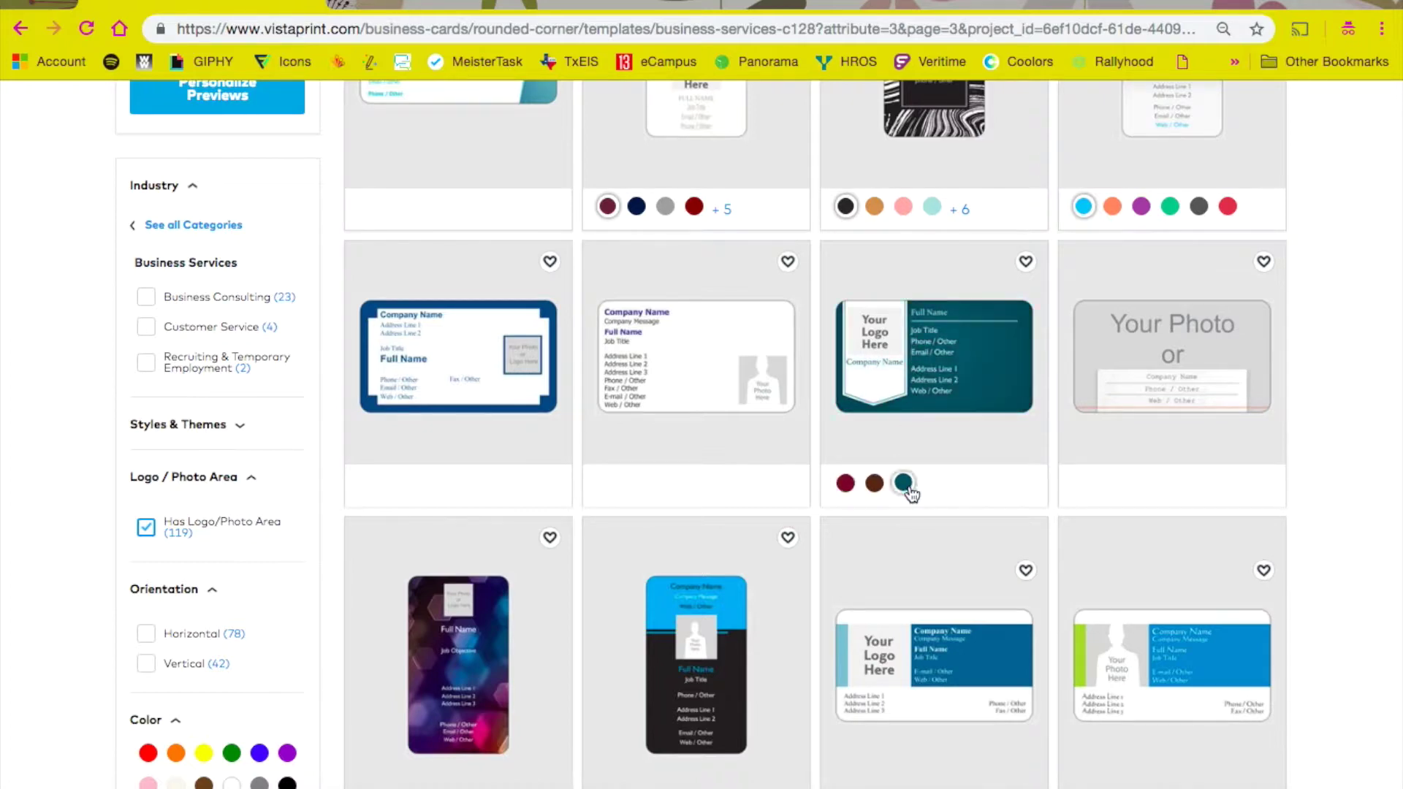
pyautogui.click(926, 349)
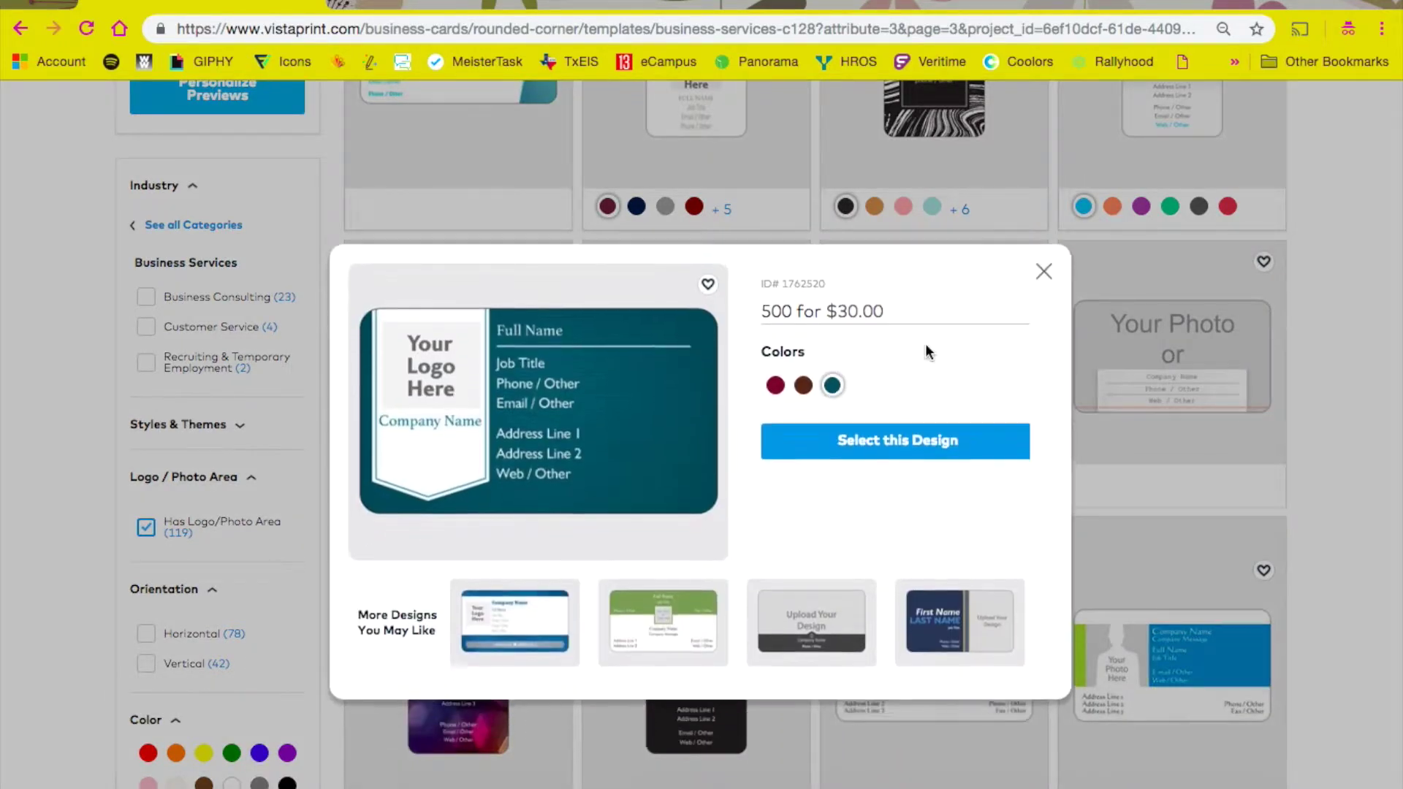
pyautogui.click(881, 426)
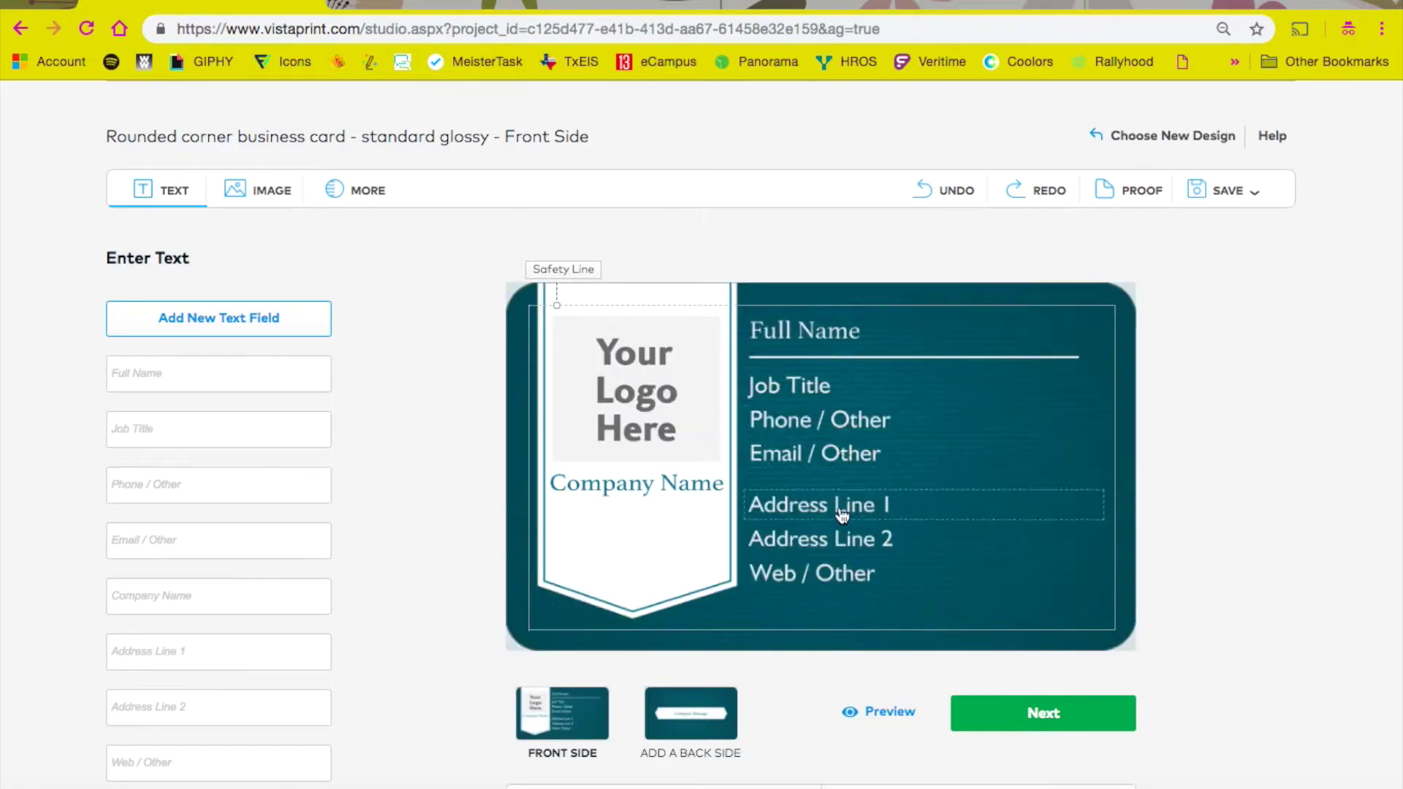
# Step: Upload a headshot photo from the computer into the Your Logo Here placeholder
pyautogui.scroll(-2, 839, 506)
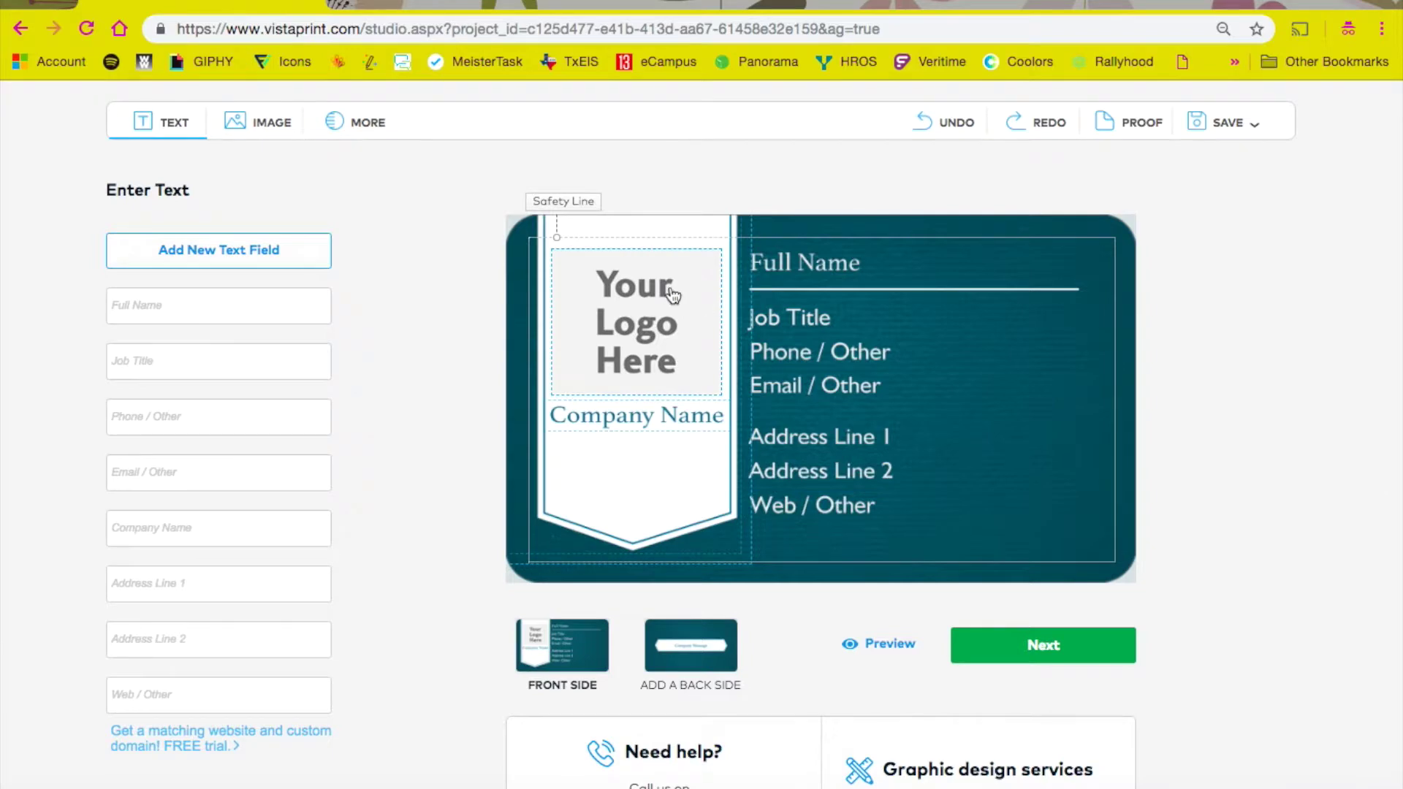
pyautogui.scroll(-3, 477, 395)
pyautogui.scroll(4, 477, 399)
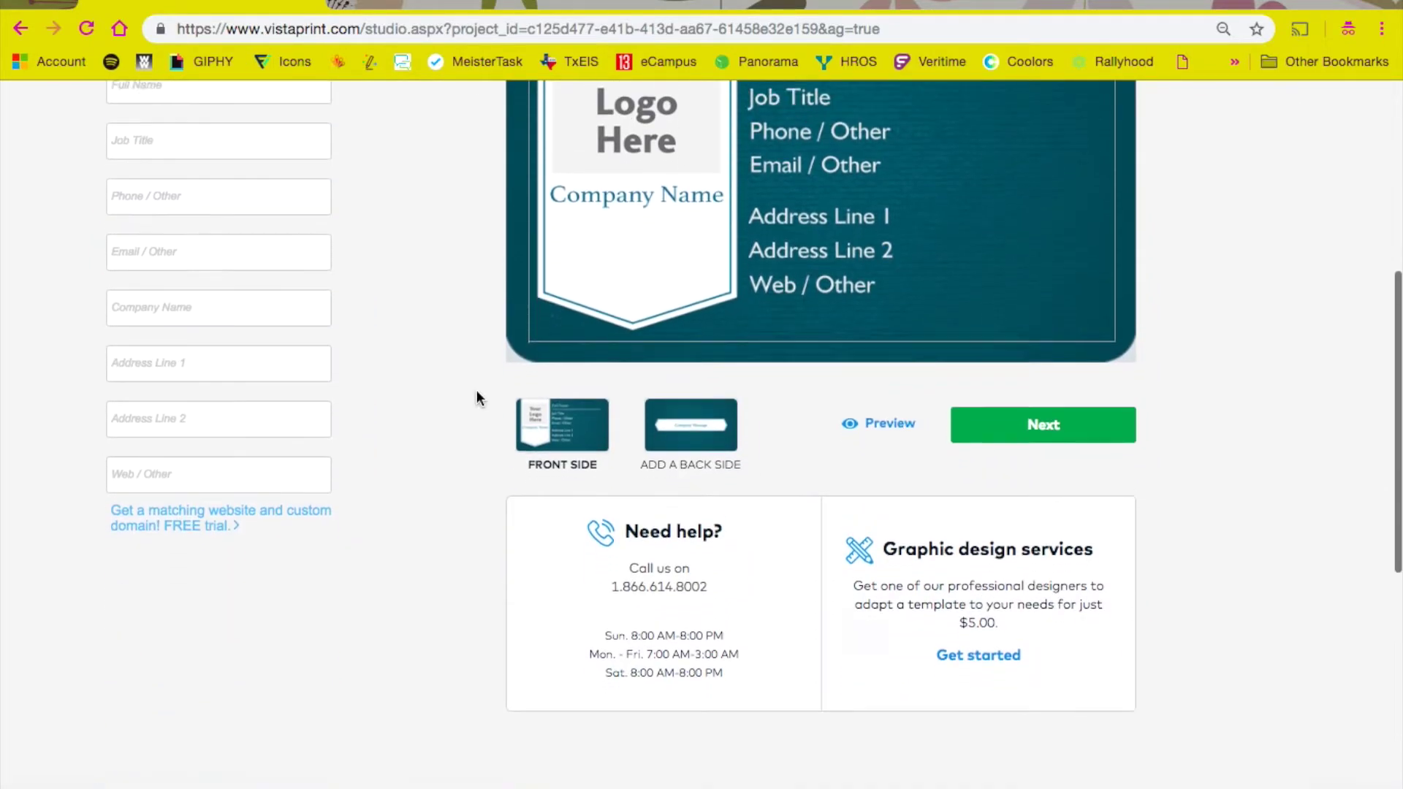
pyautogui.click(622, 406)
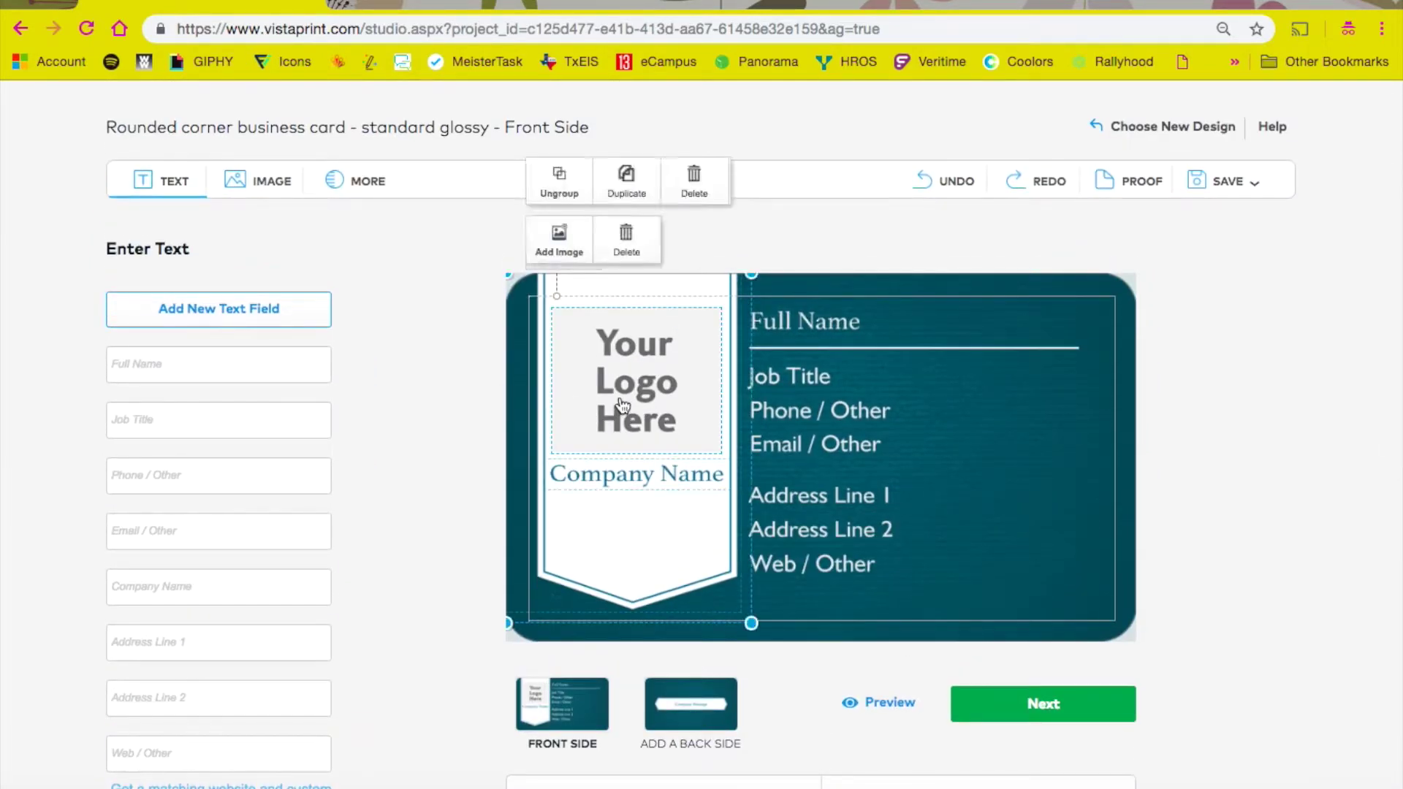
pyautogui.click(284, 190)
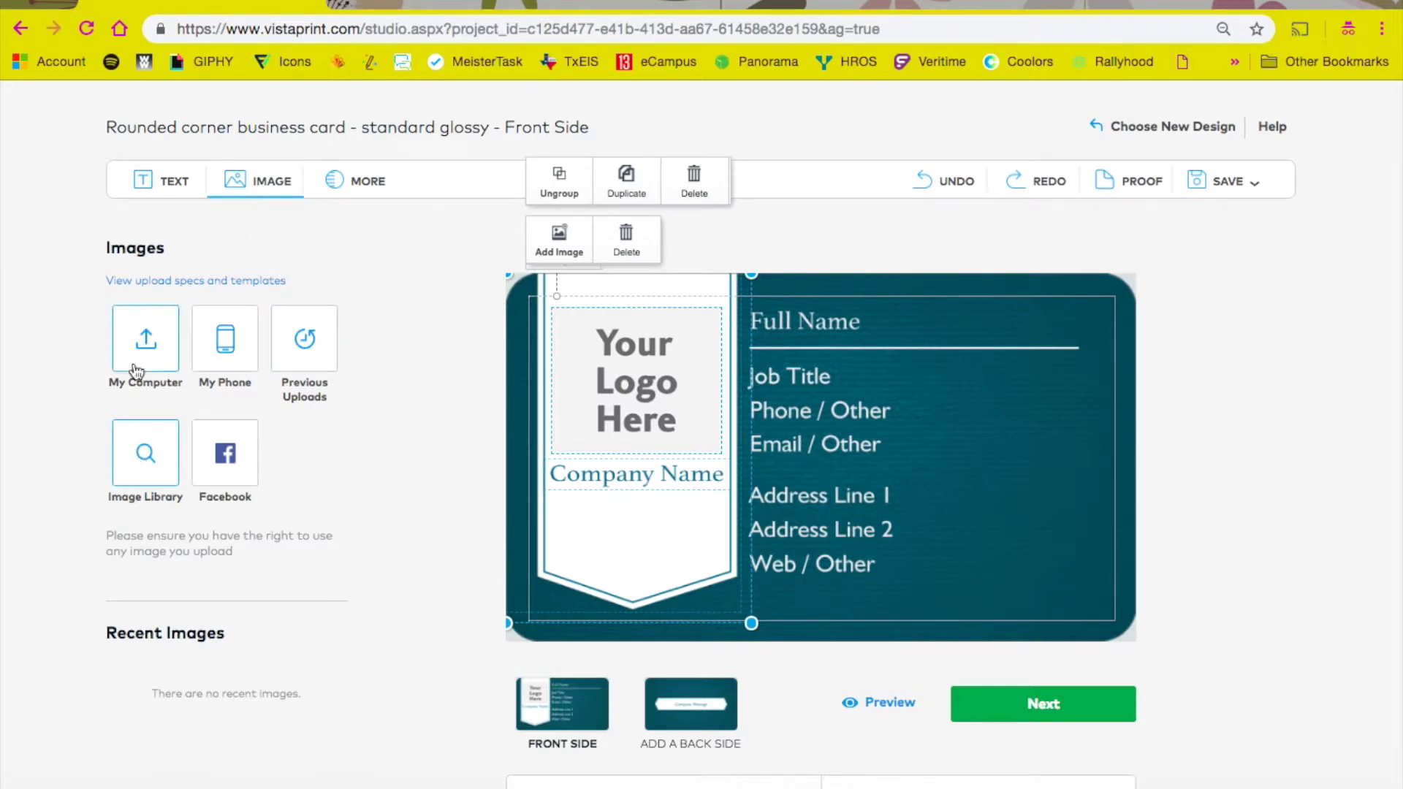
pyautogui.click(139, 353)
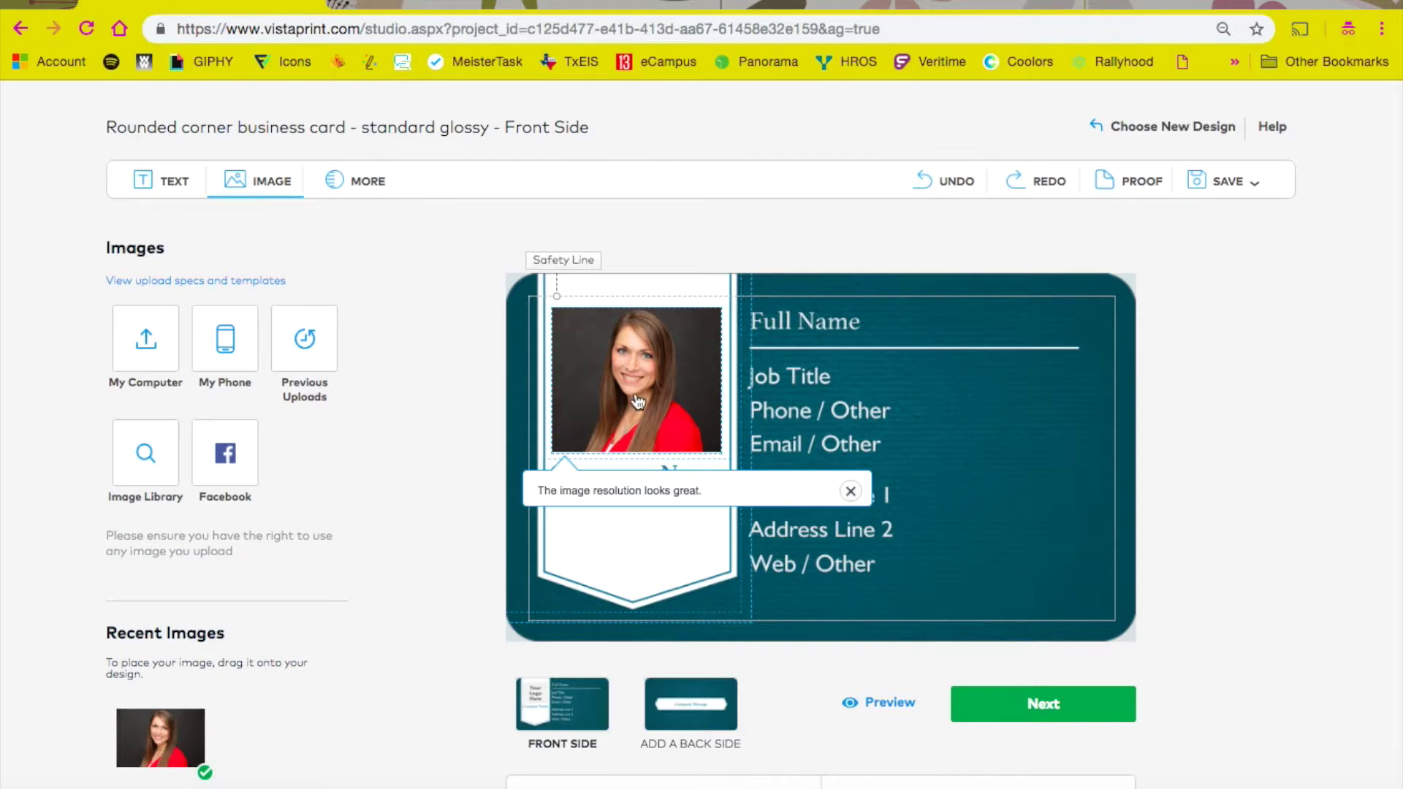
pyautogui.click(851, 491)
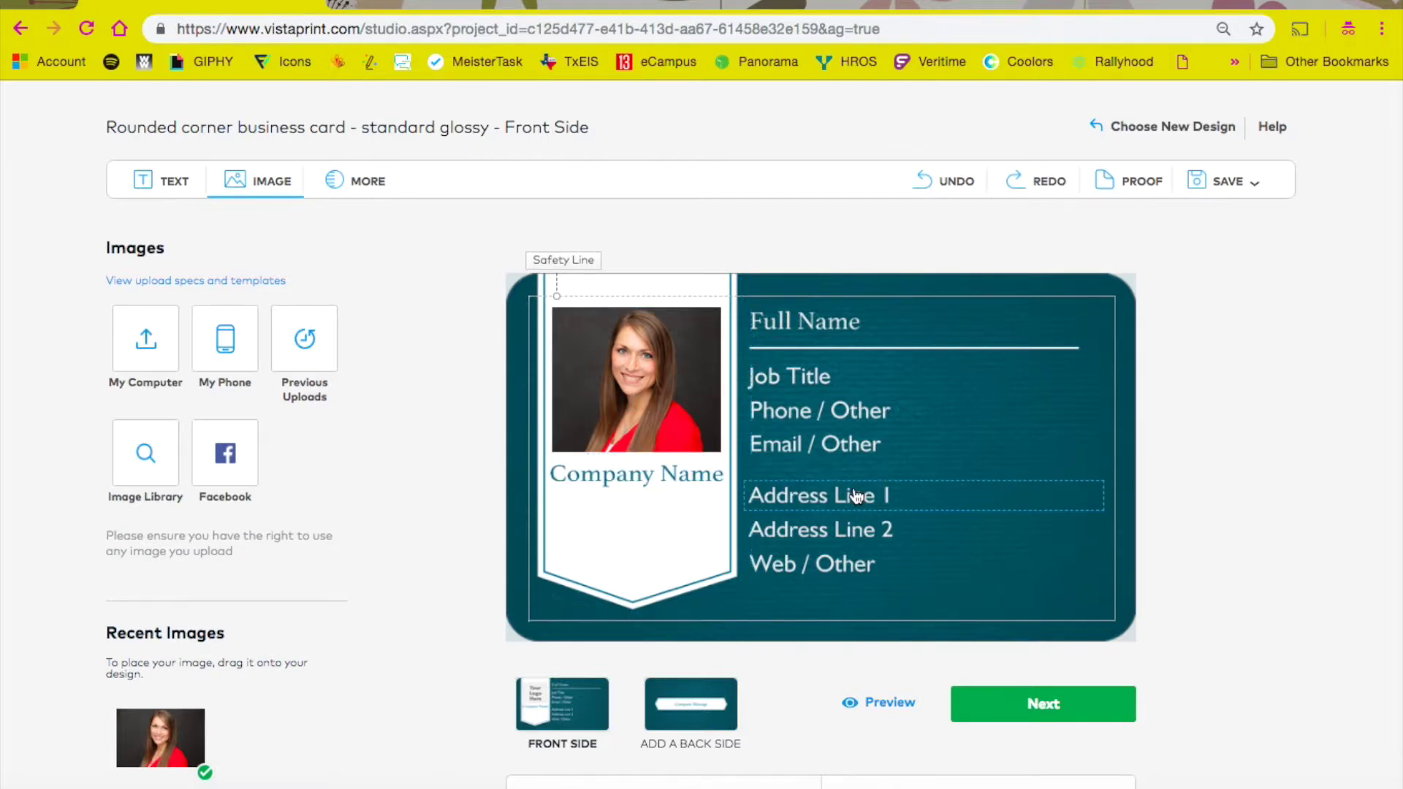
# Step: Enter the person's name in Company Name and 'Educational Administrator' in Full Name
pyautogui.click(664, 482)
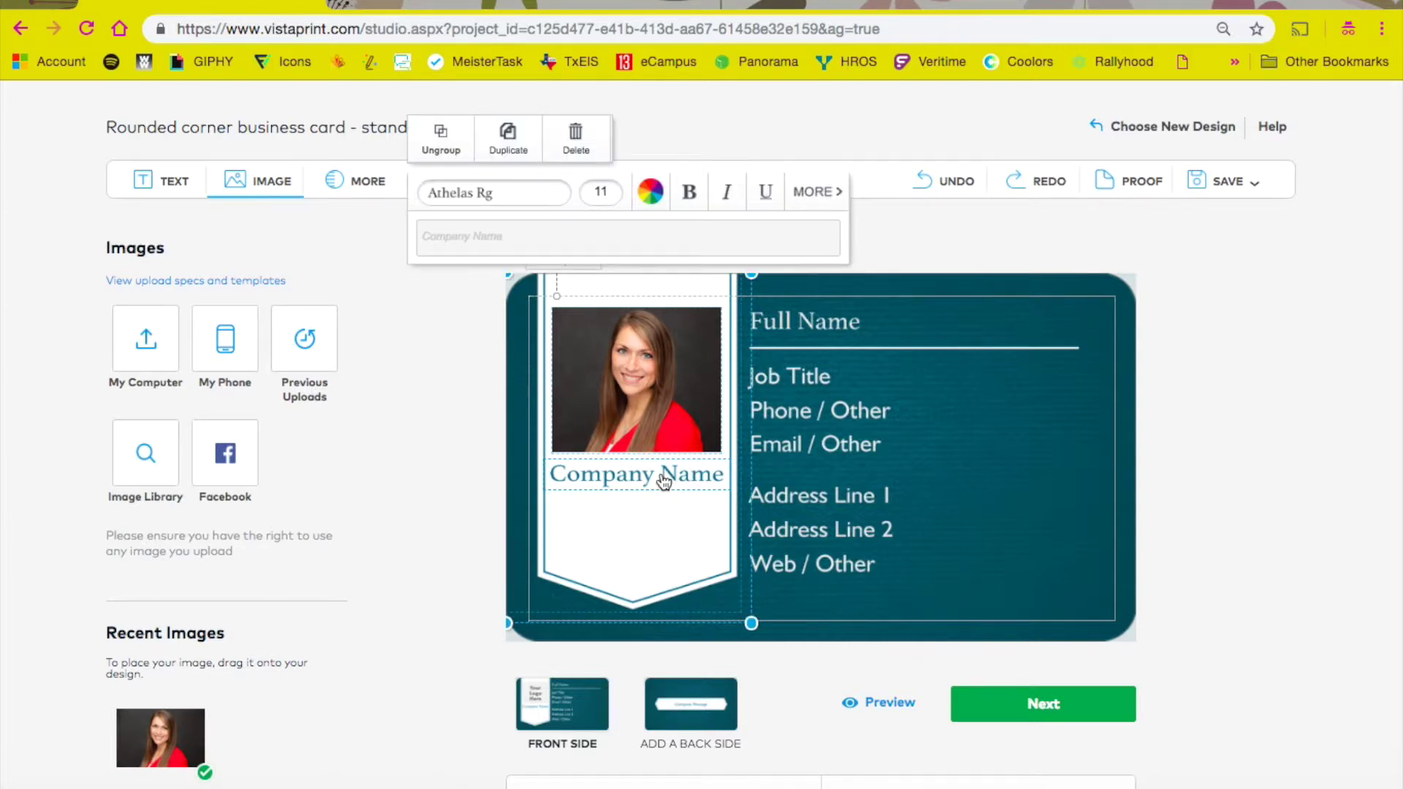
pyautogui.click(468, 229)
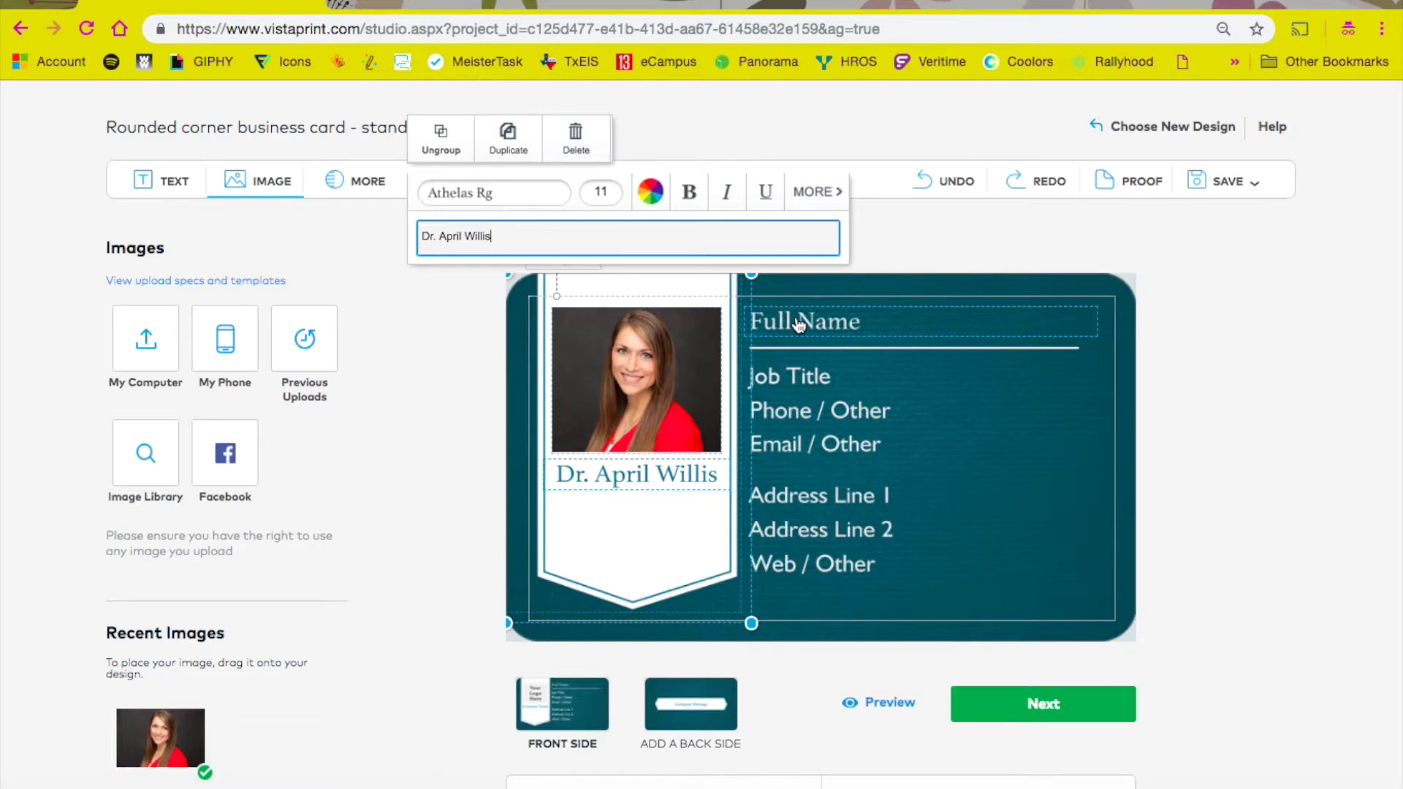
pyautogui.click(800, 324)
pyautogui.click(770, 263)
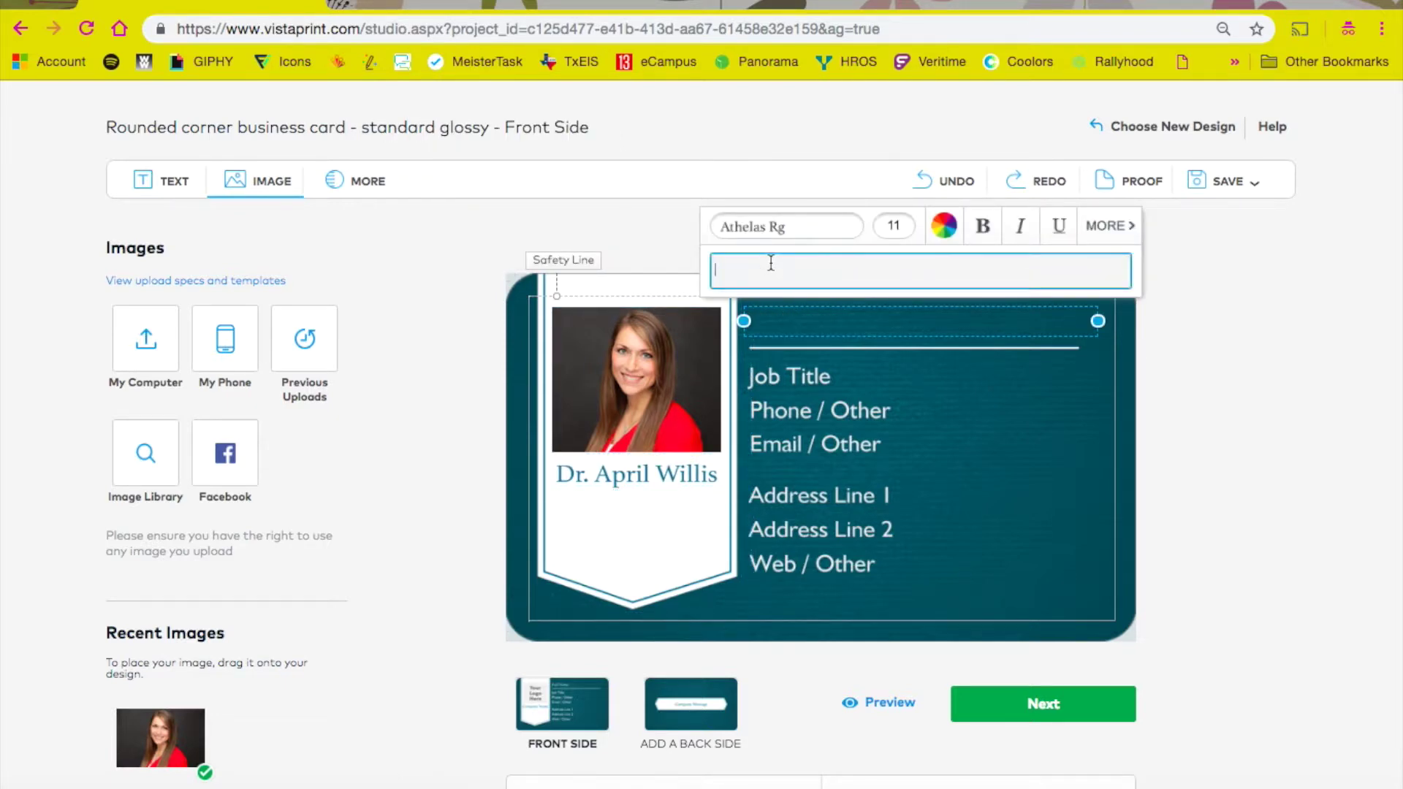
pyautogui.write('Educational Administrator')
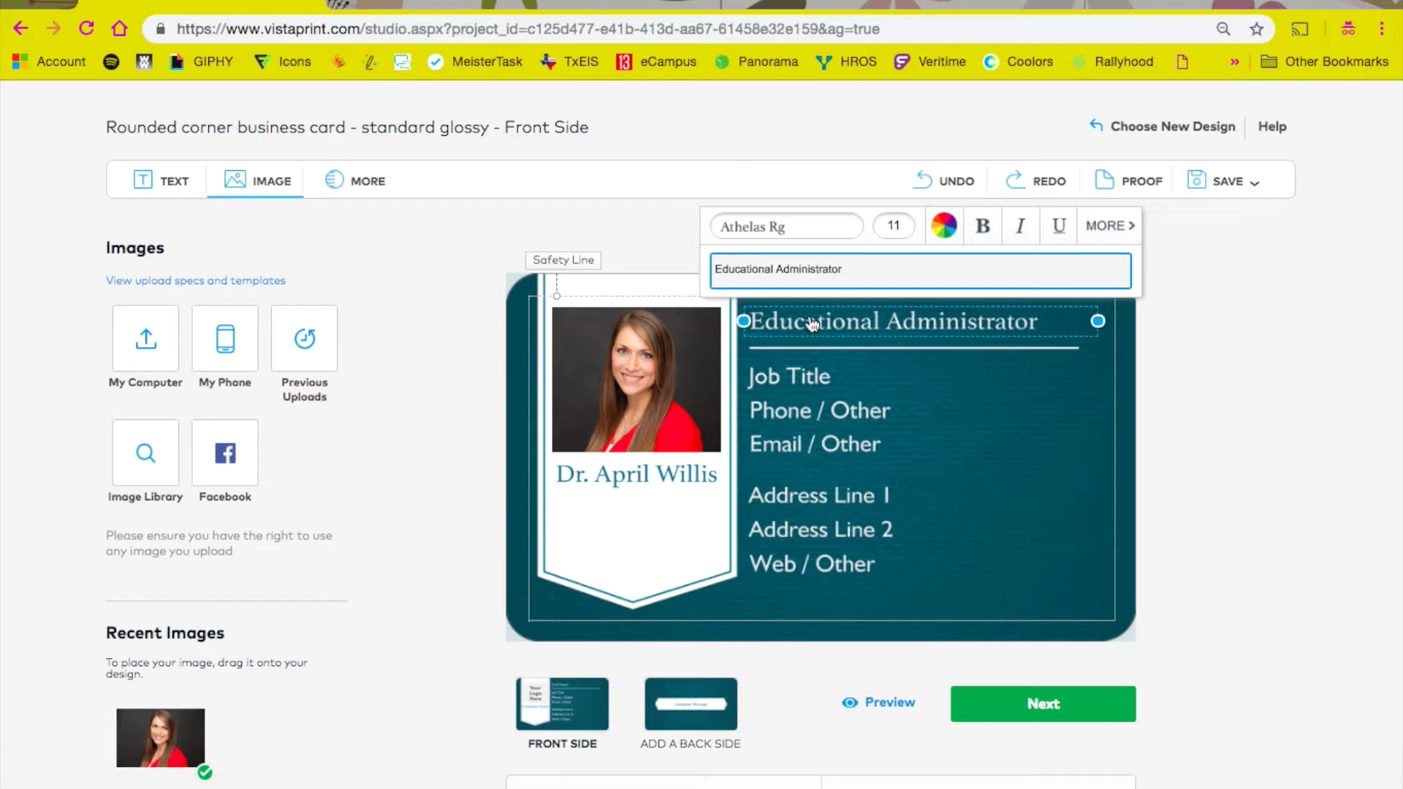
# Step: Replace Job Title with 'Experience in campus and district leadership' and close the editor
pyautogui.click(816, 377)
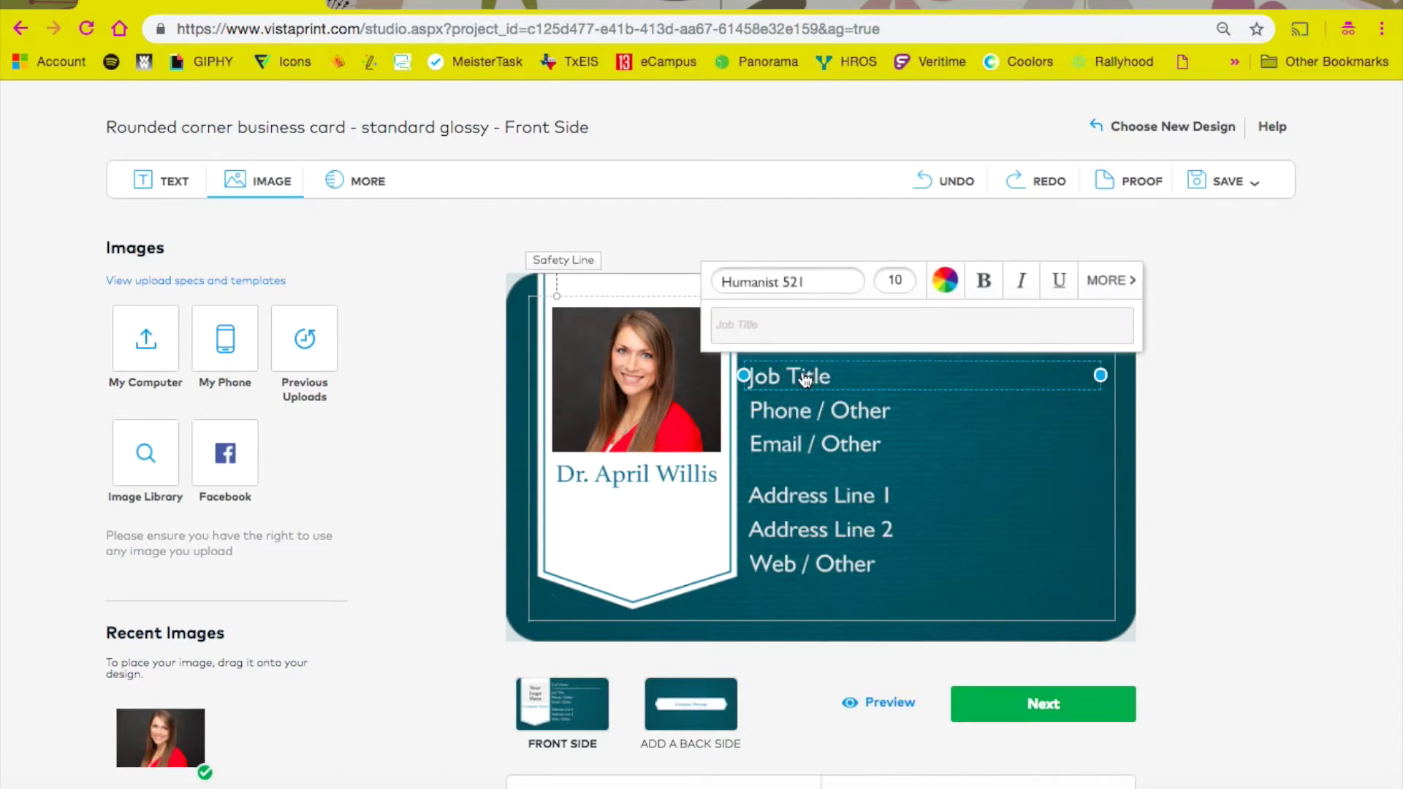
pyautogui.click(745, 325)
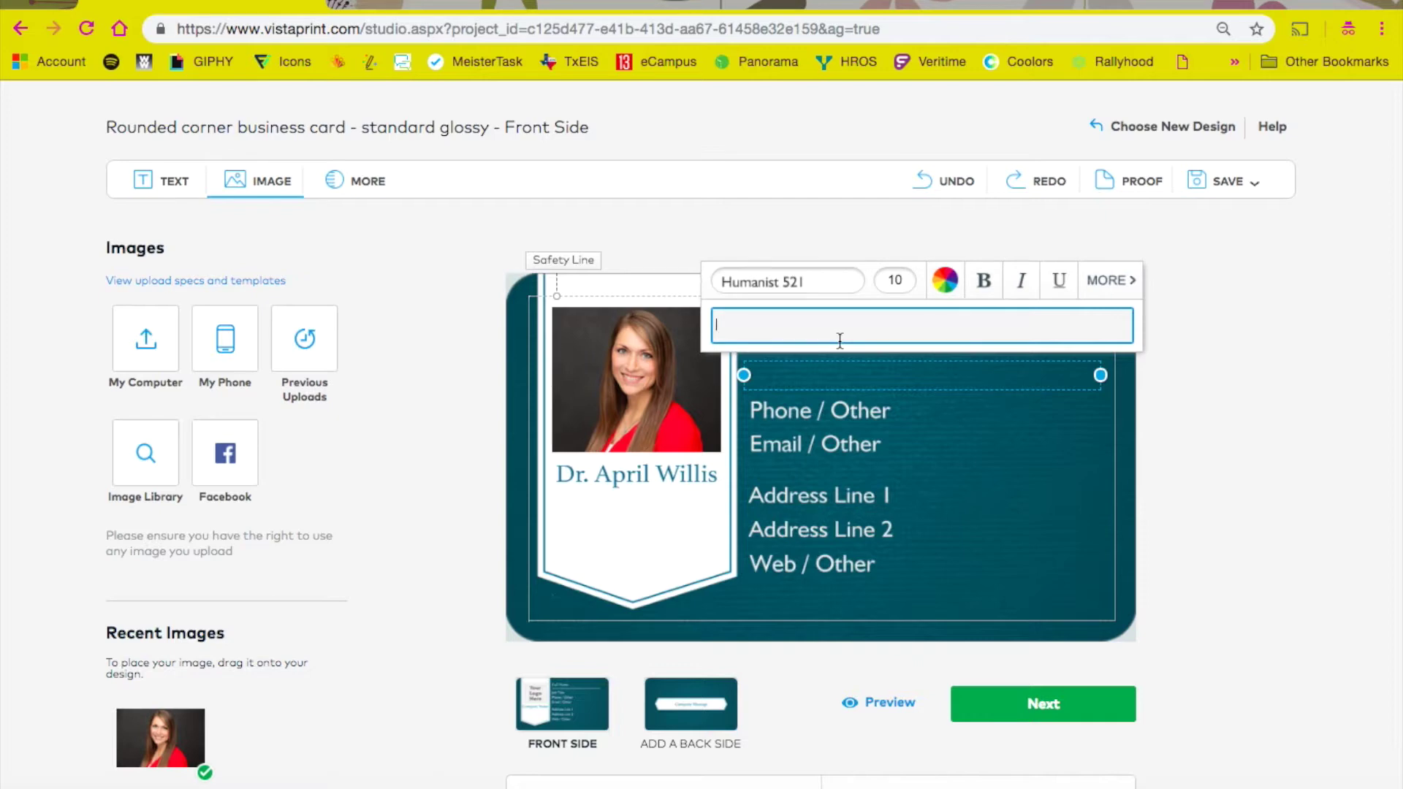
pyautogui.write('Experience in campus and district leadership')
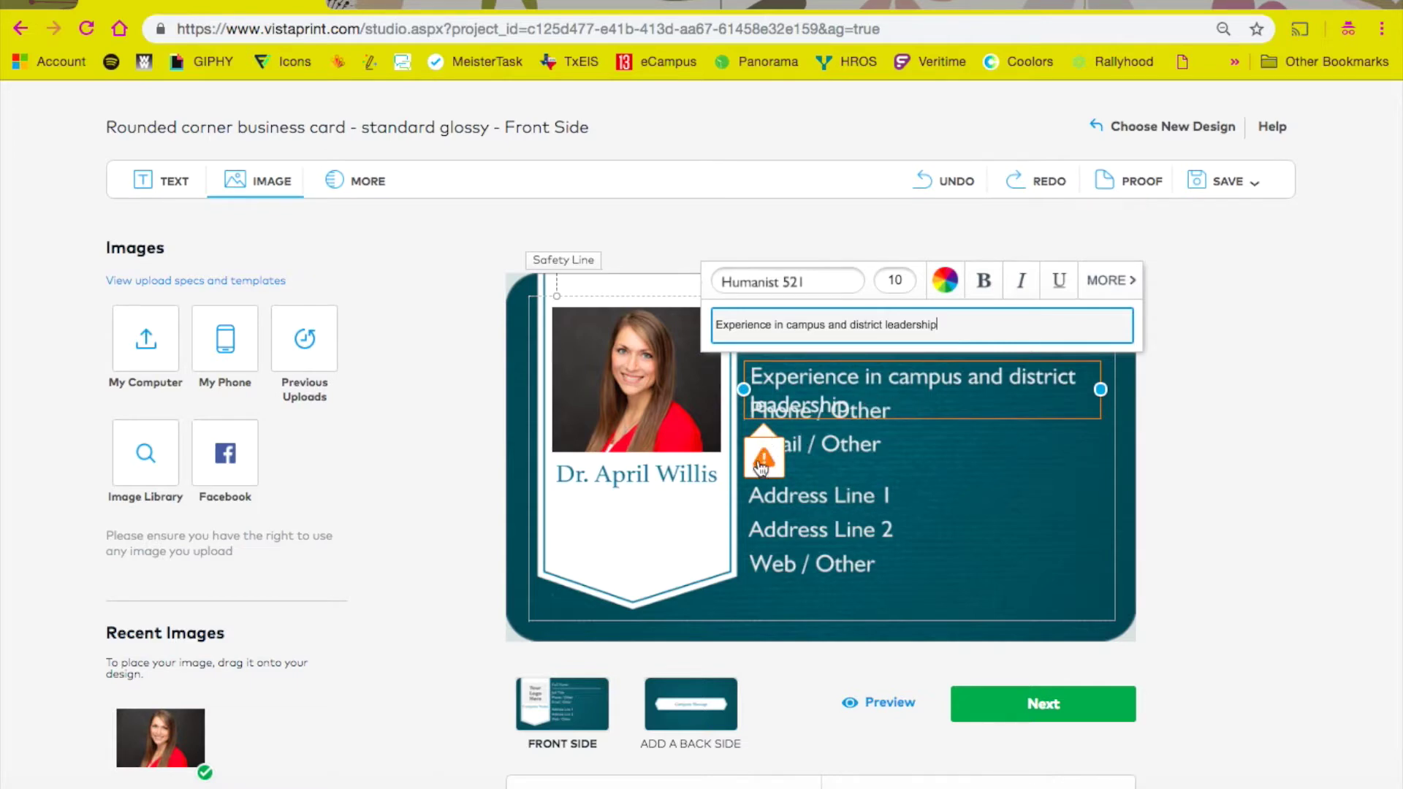
pyautogui.scroll(1, 891, 471)
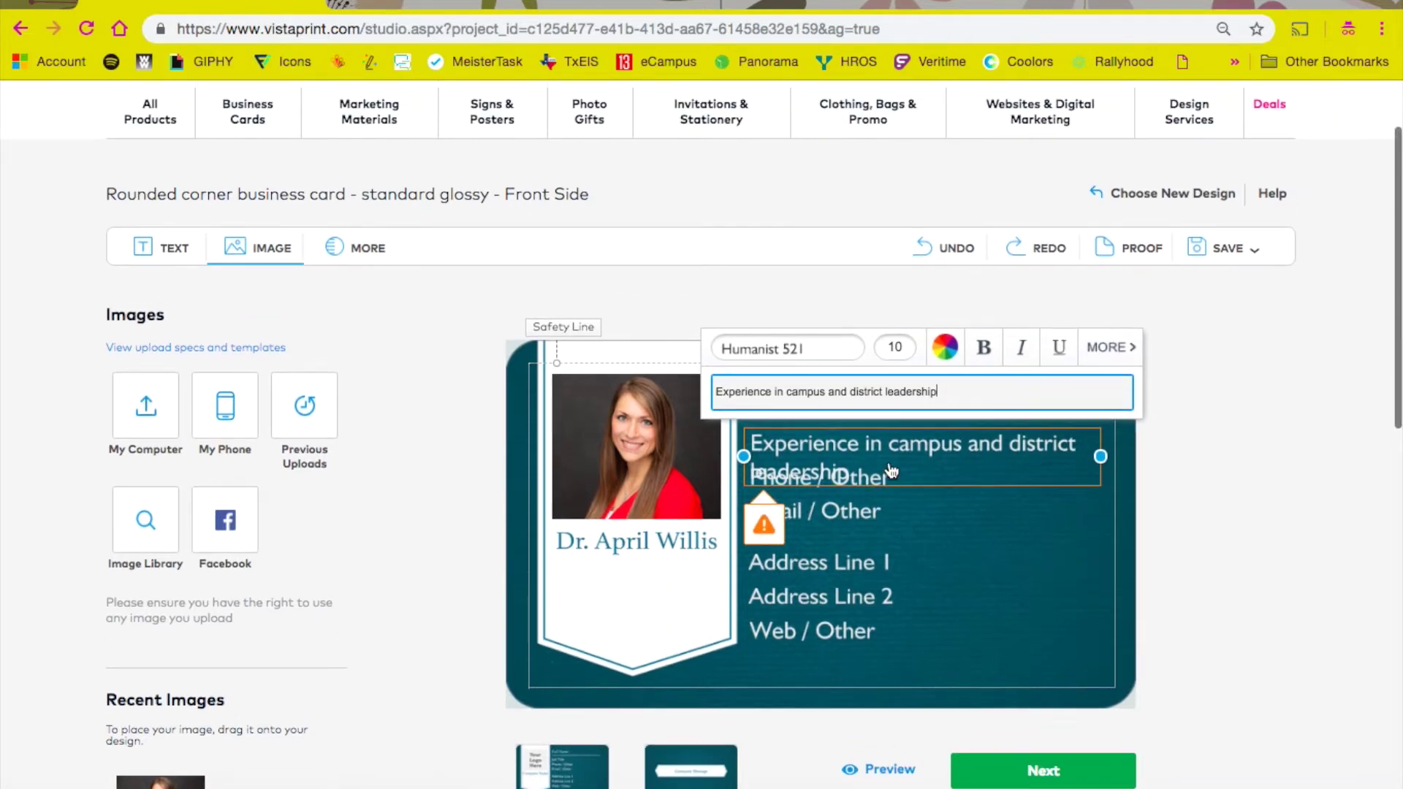
pyautogui.click(904, 470)
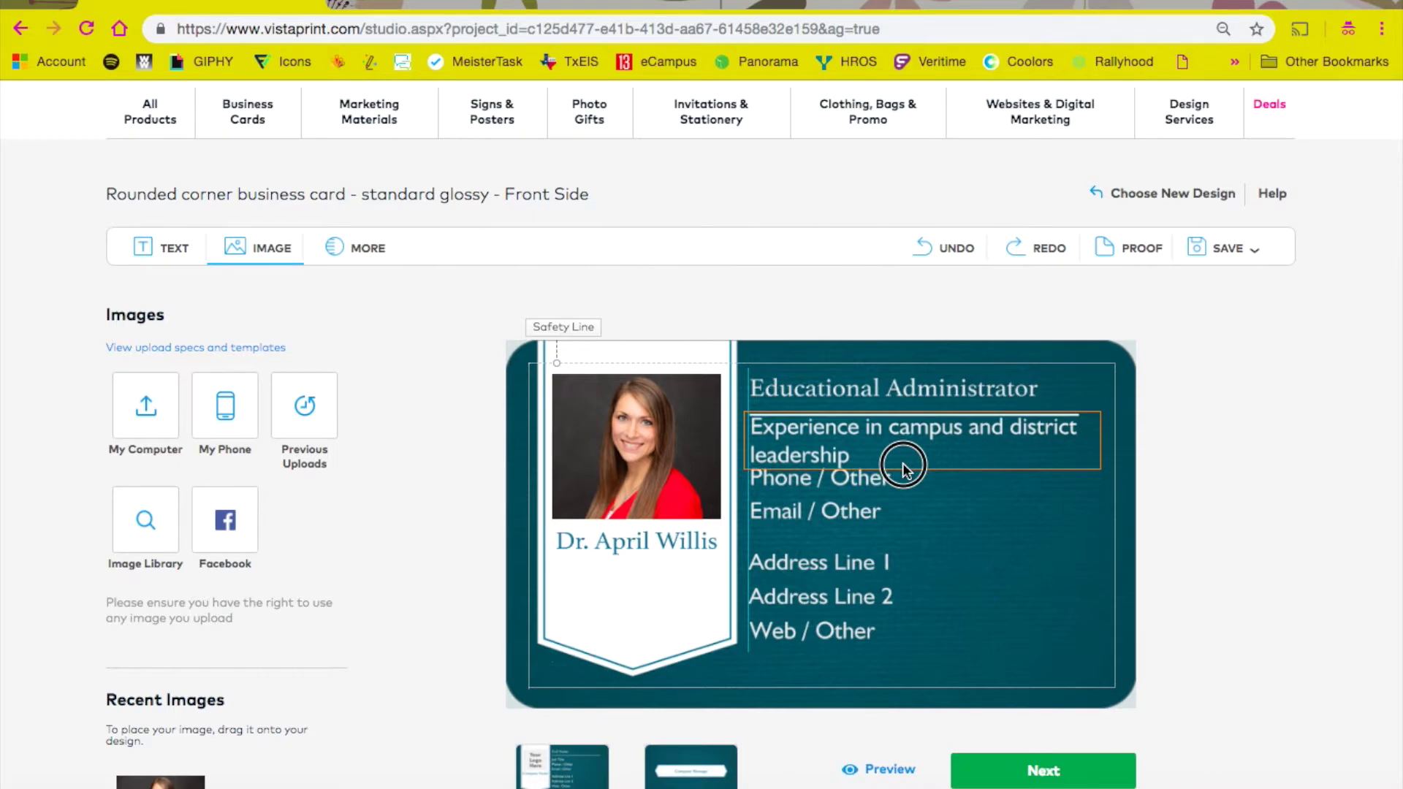
# Step: Reduce the experience line to 8 pt and change its 'and' to '&'
pyautogui.click(853, 528)
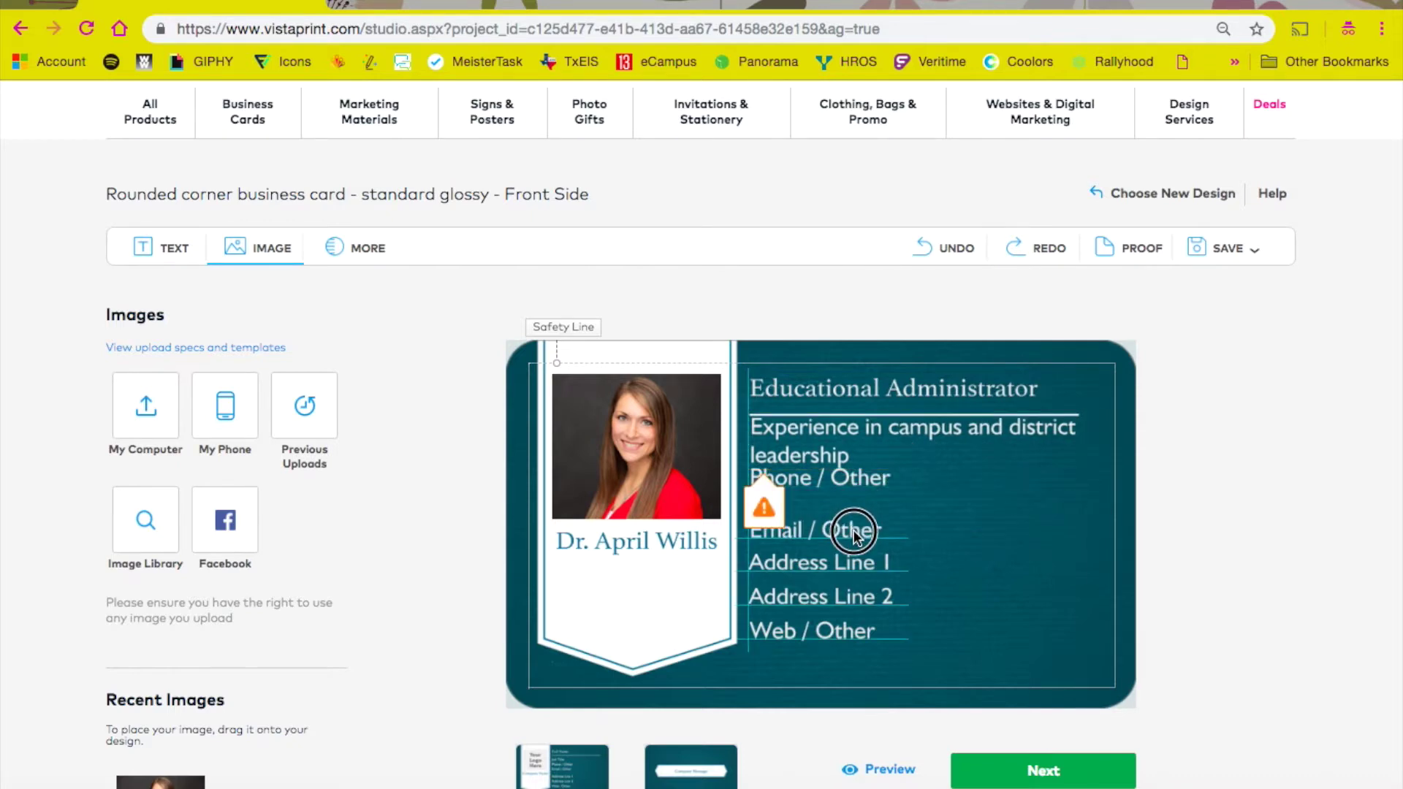
pyautogui.click(846, 478)
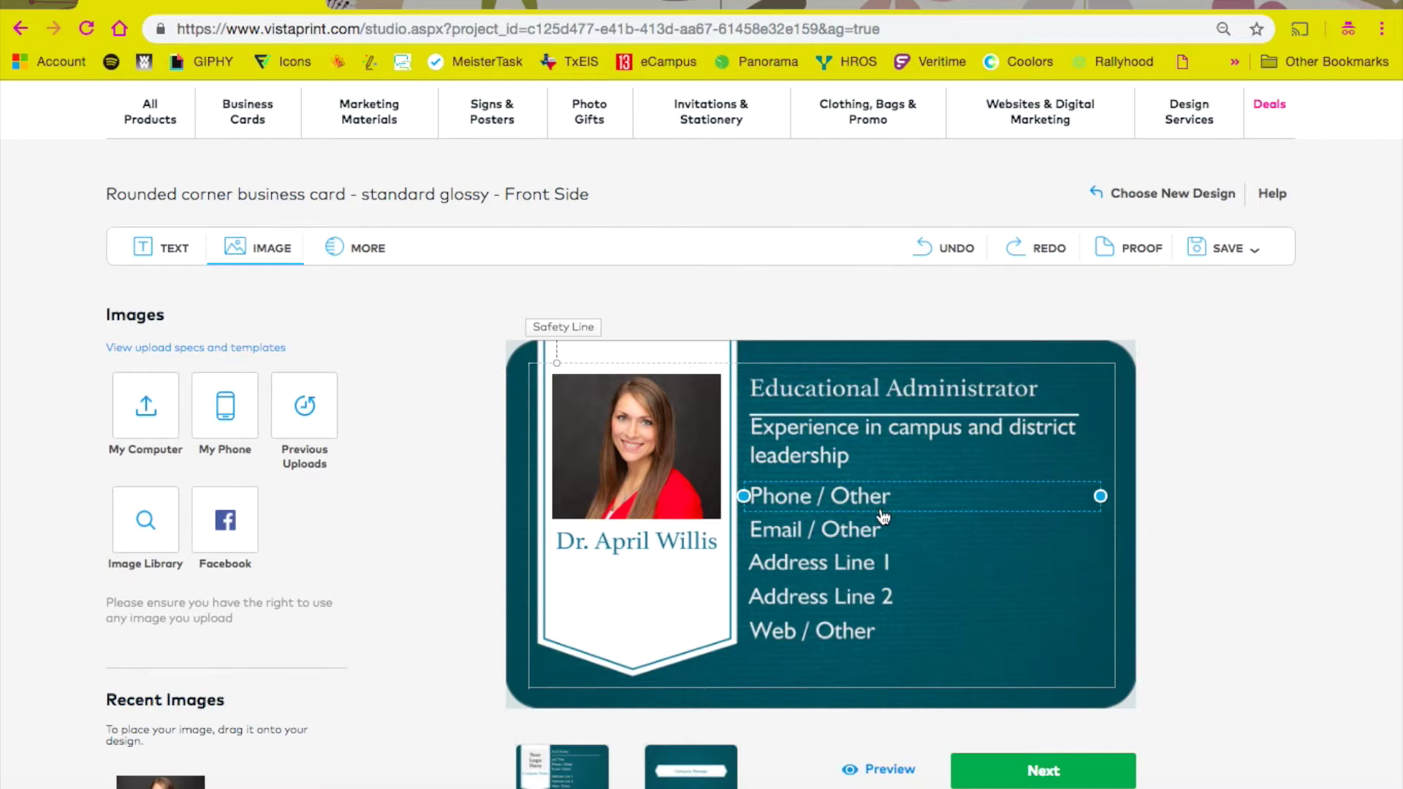
pyautogui.click(817, 456)
pyautogui.click(816, 455)
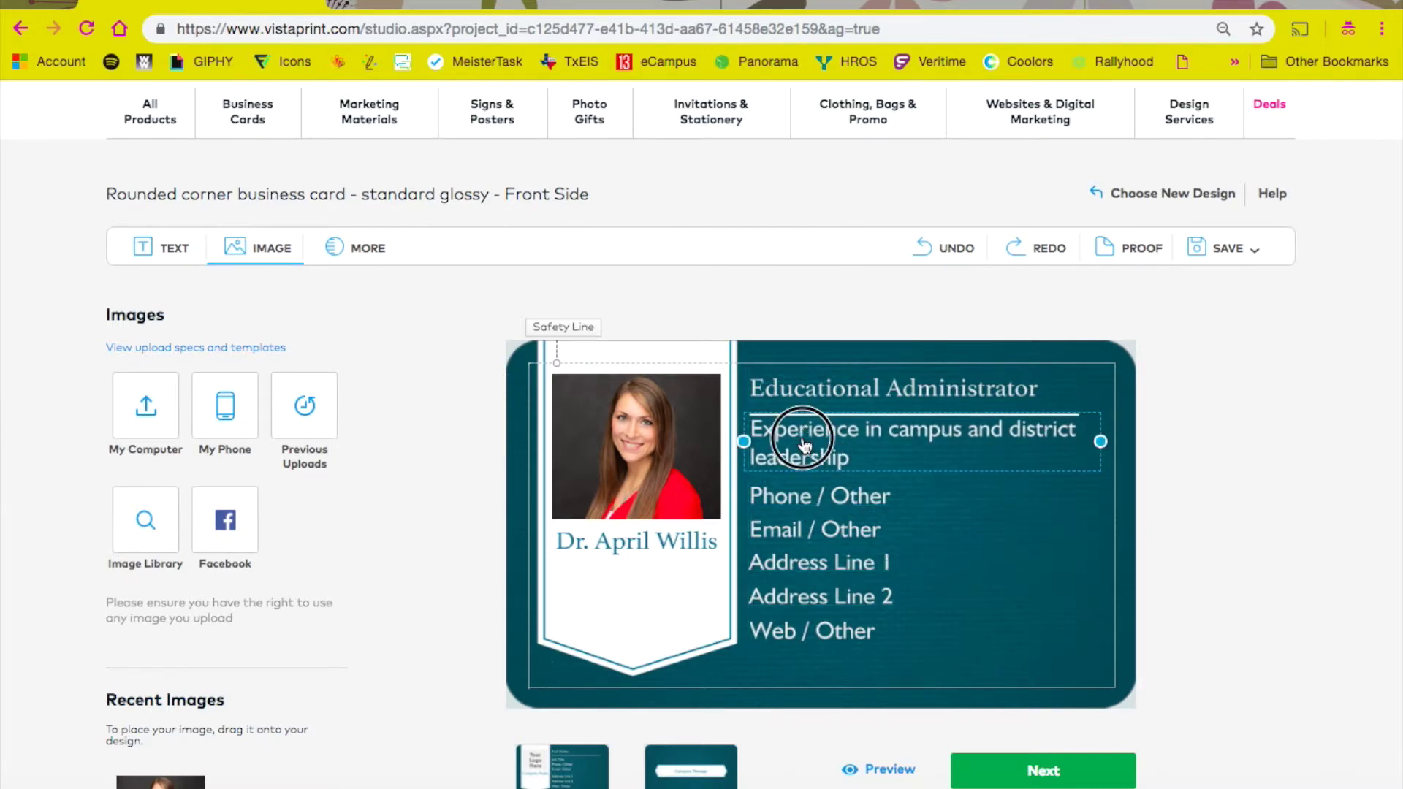
pyautogui.click(891, 337)
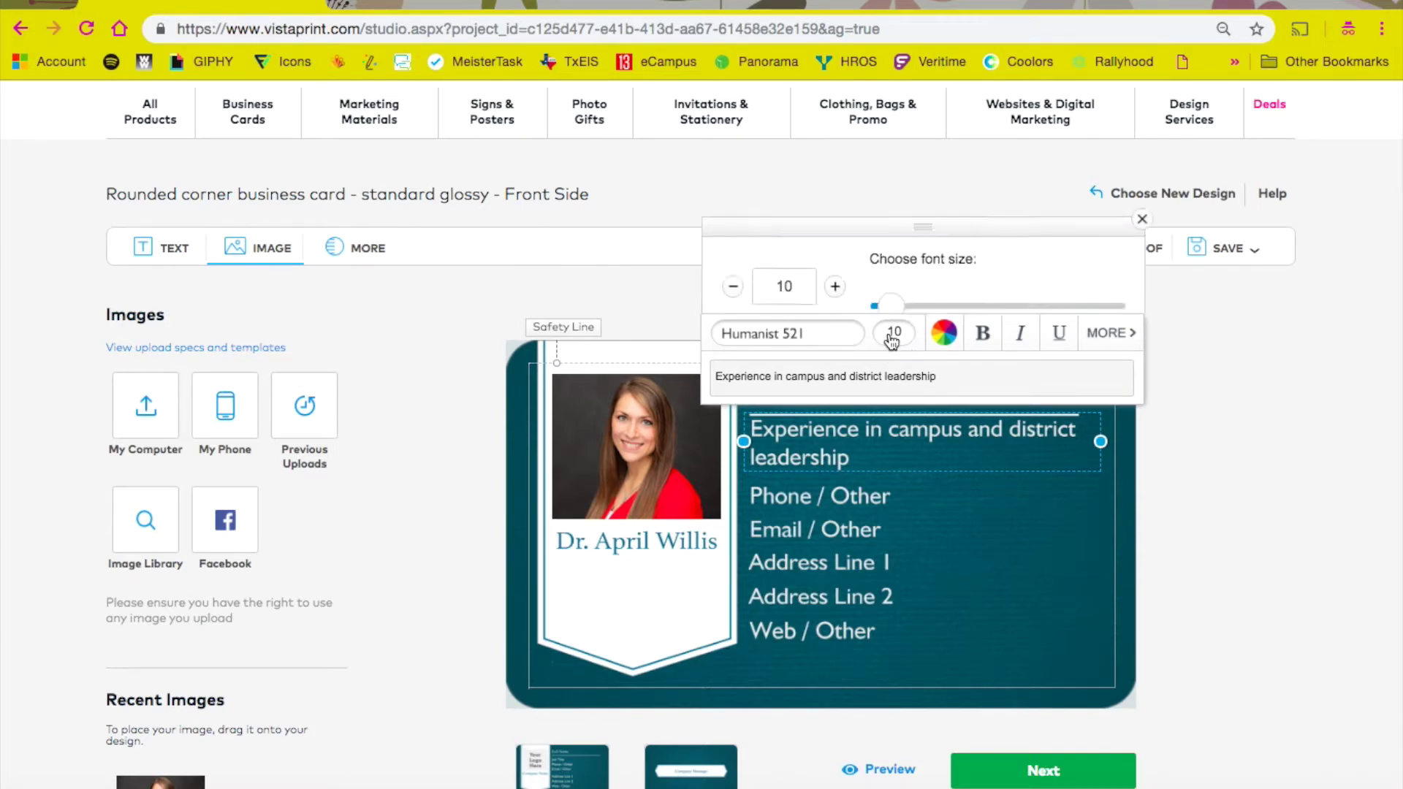
pyautogui.click(734, 269)
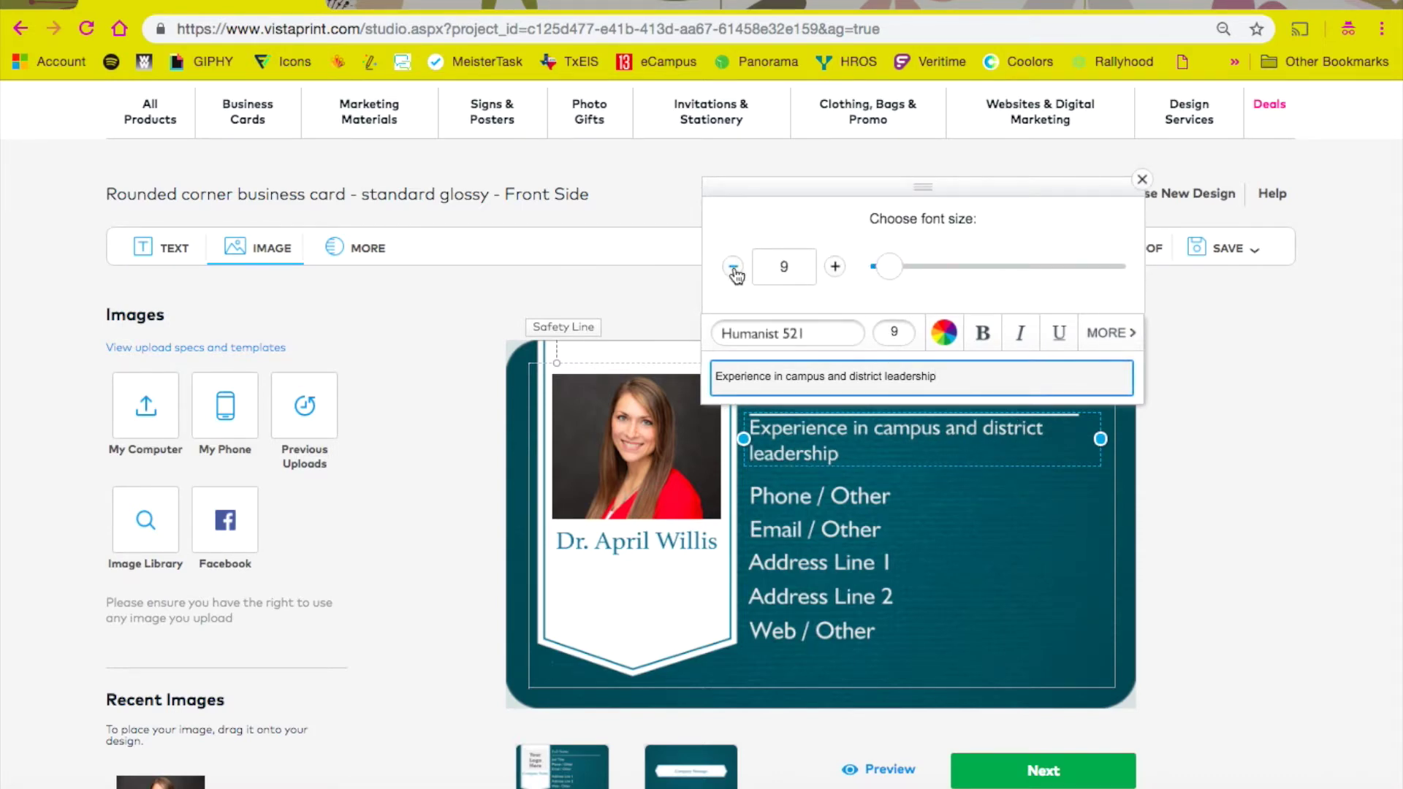
pyautogui.click(734, 271)
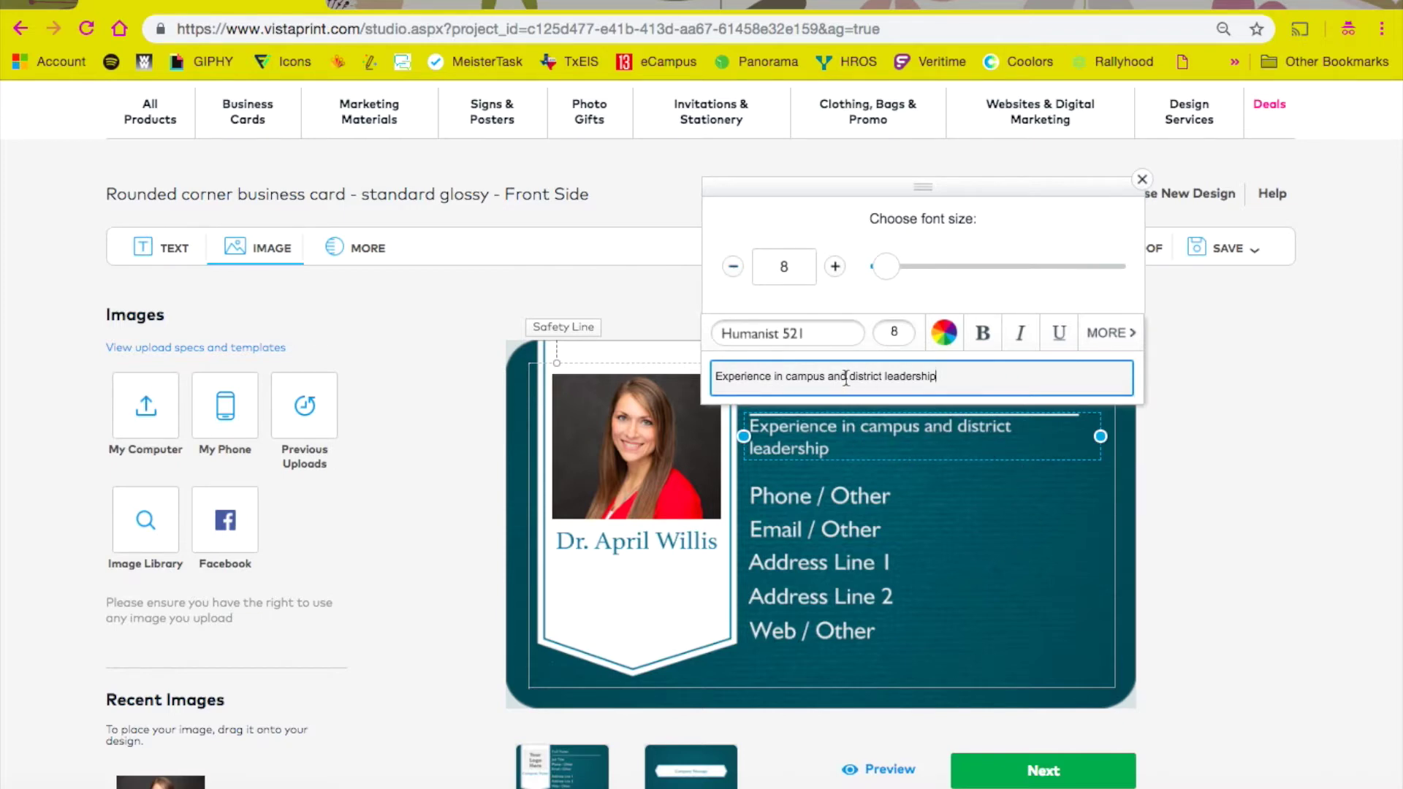
pyautogui.moveTo(847, 377); pyautogui.dragTo(829, 380)
pyautogui.write('&')
pyautogui.click(988, 464)
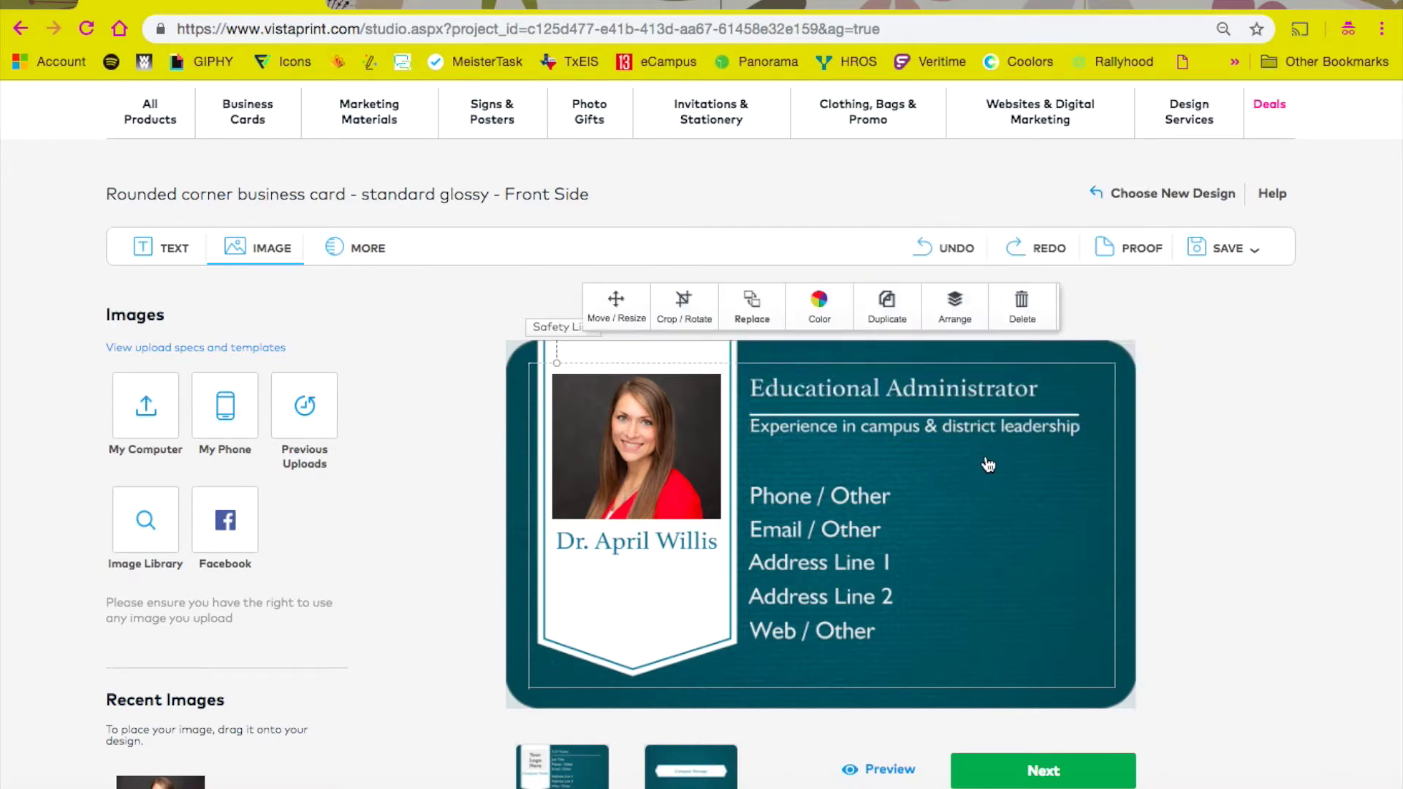
# Step: Delete the phone line, move the email line up and enter the e-mail address
pyautogui.click(841, 496)
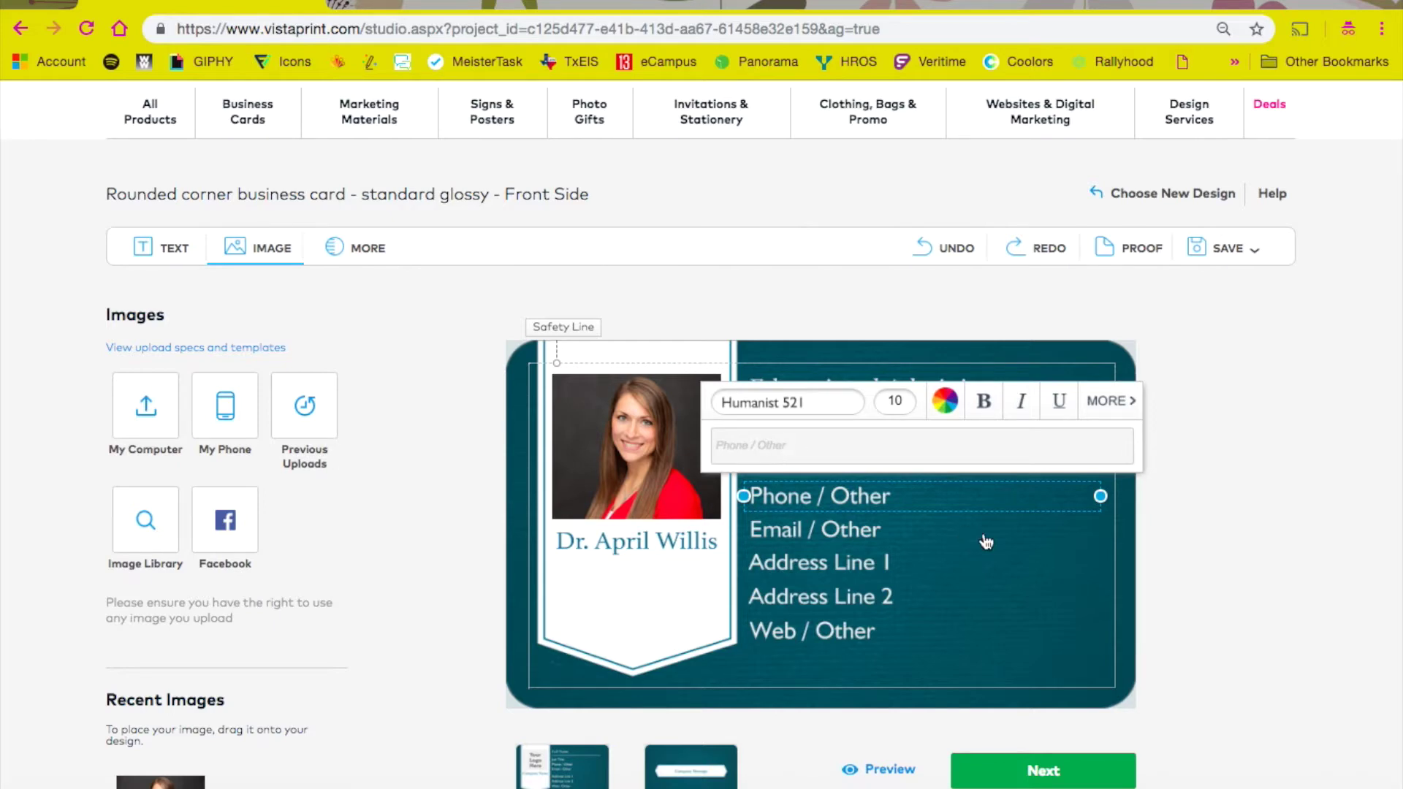
pyautogui.click(988, 510)
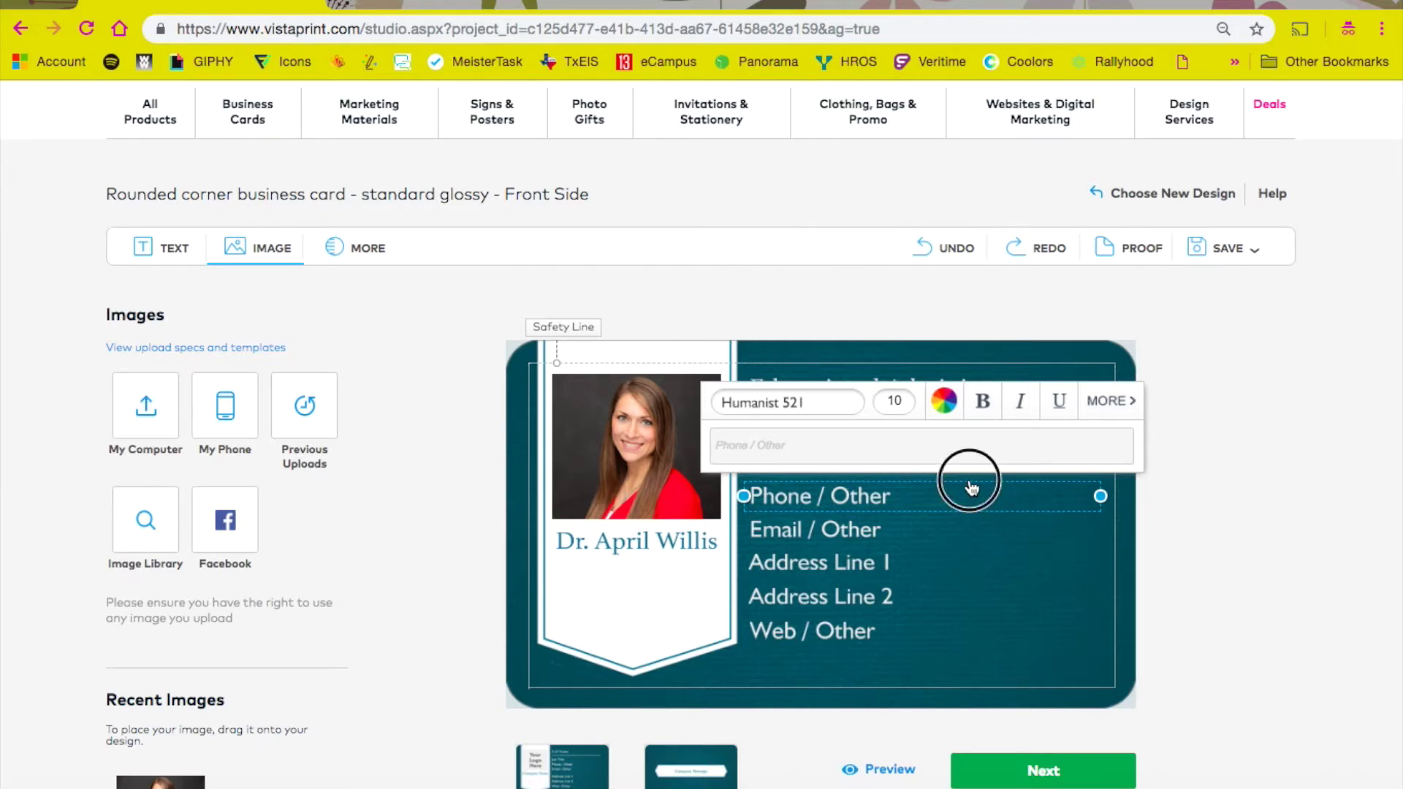
pyautogui.click(973, 491)
pyautogui.press('Delete')
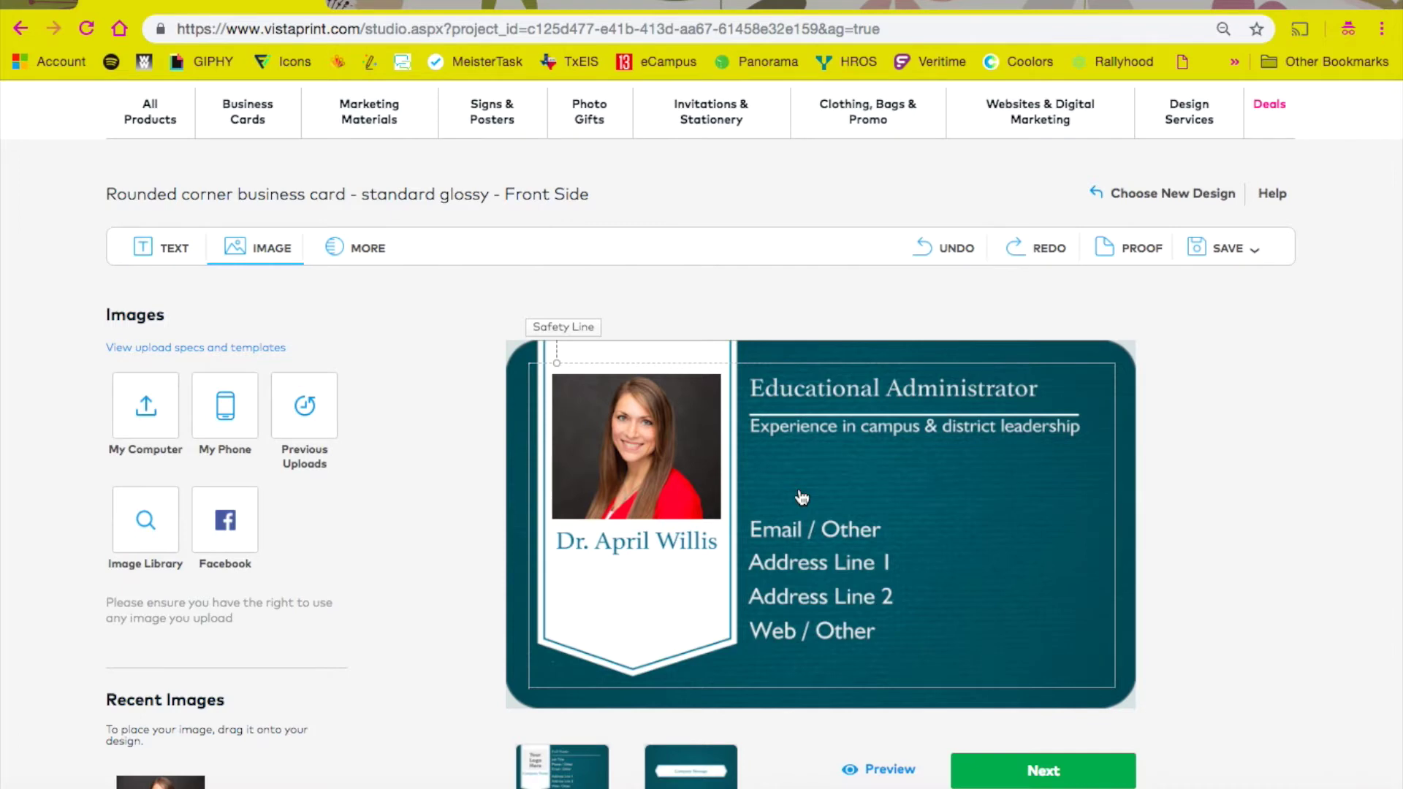
pyautogui.moveTo(801, 526); pyautogui.dragTo(795, 493)
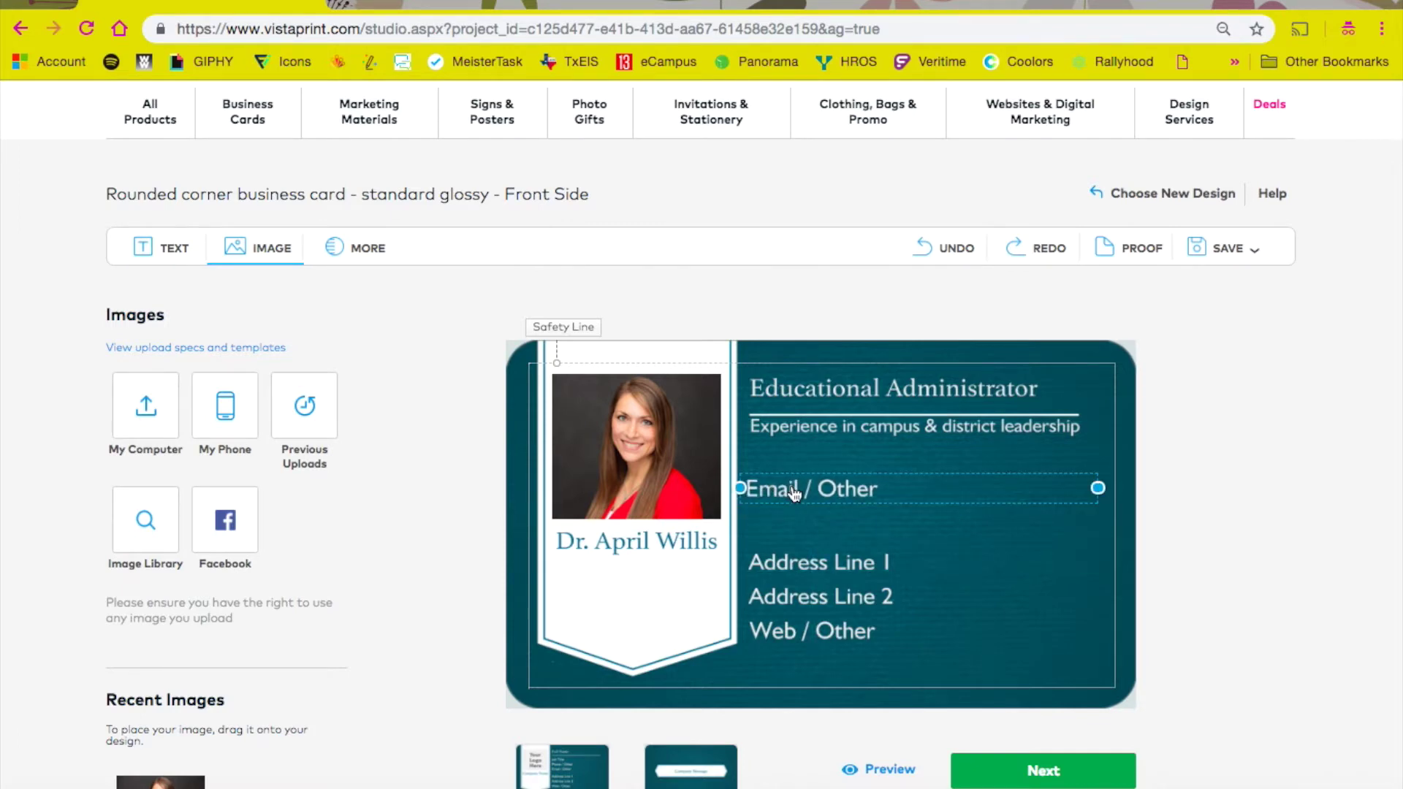
pyautogui.click(768, 443)
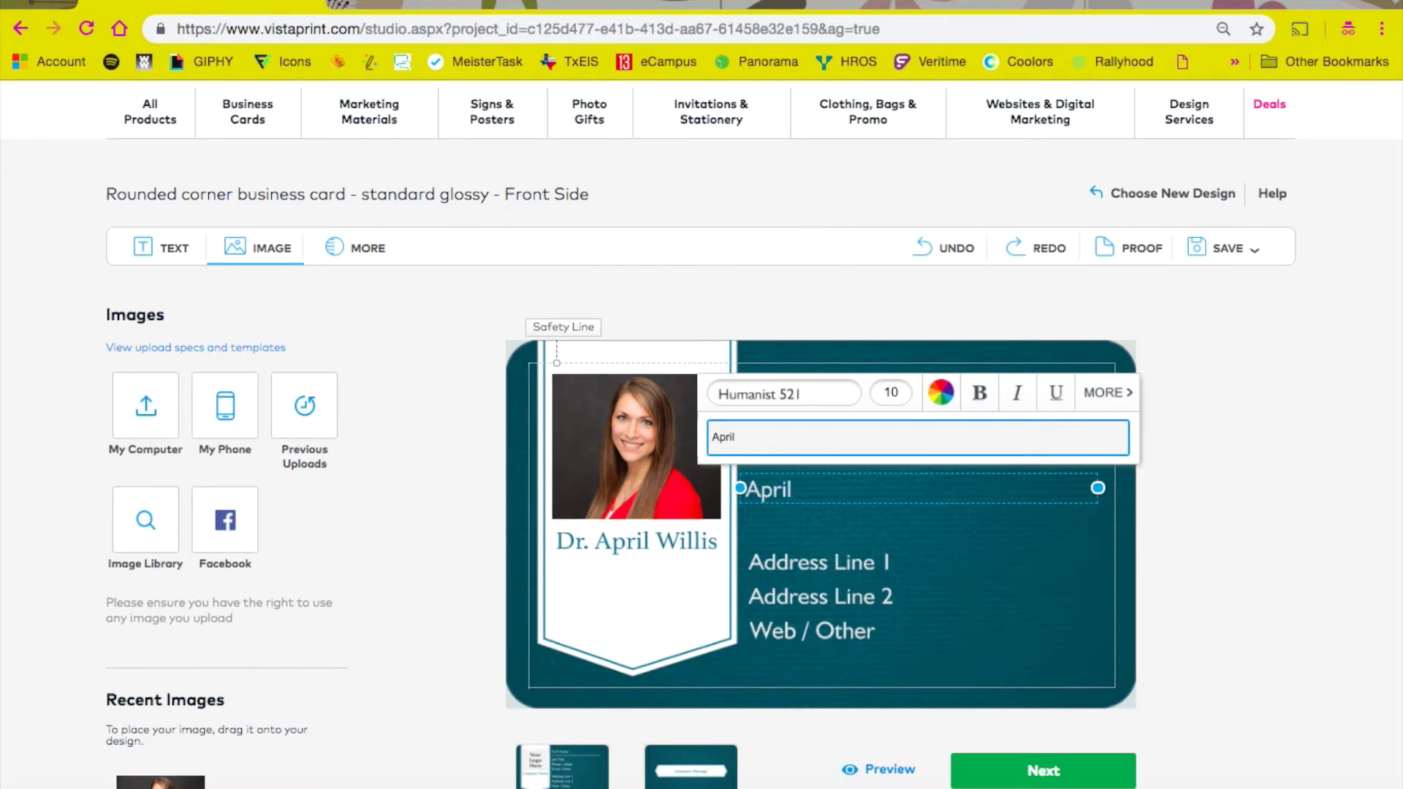
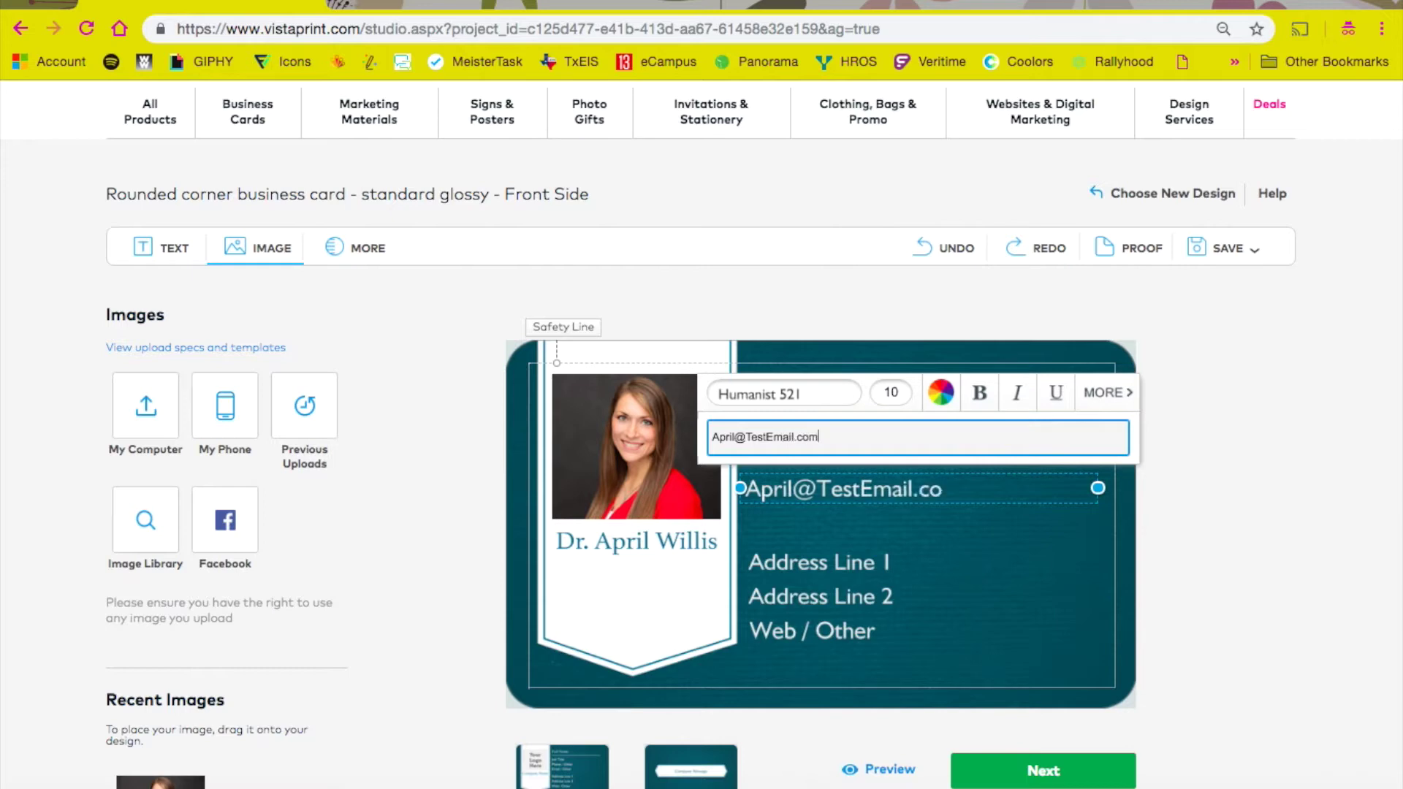
# Step: Fill the address lines with the consulting website and 'Austin, TX', leaving Web/Other empty
pyautogui.click(833, 541)
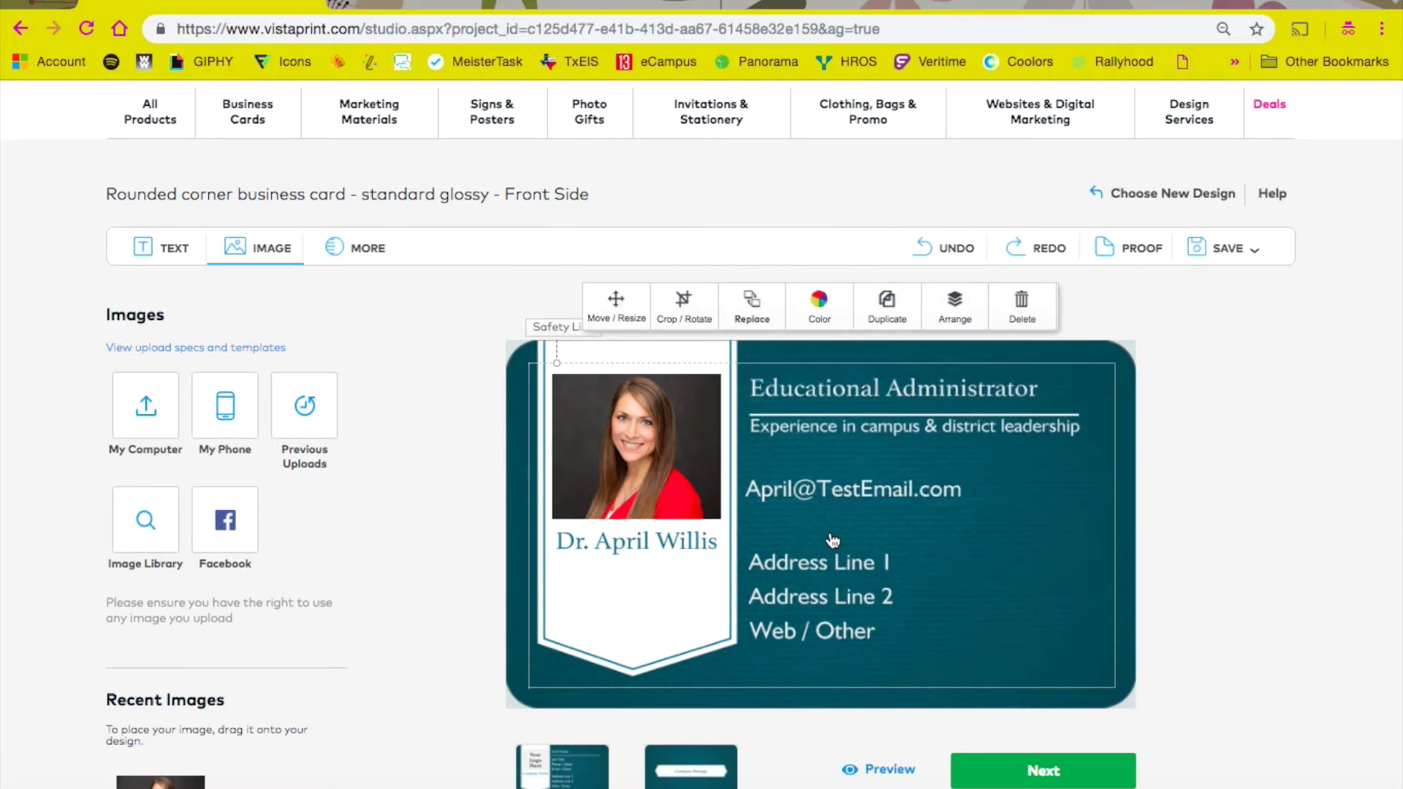
pyautogui.moveTo(823, 564); pyautogui.dragTo(813, 546)
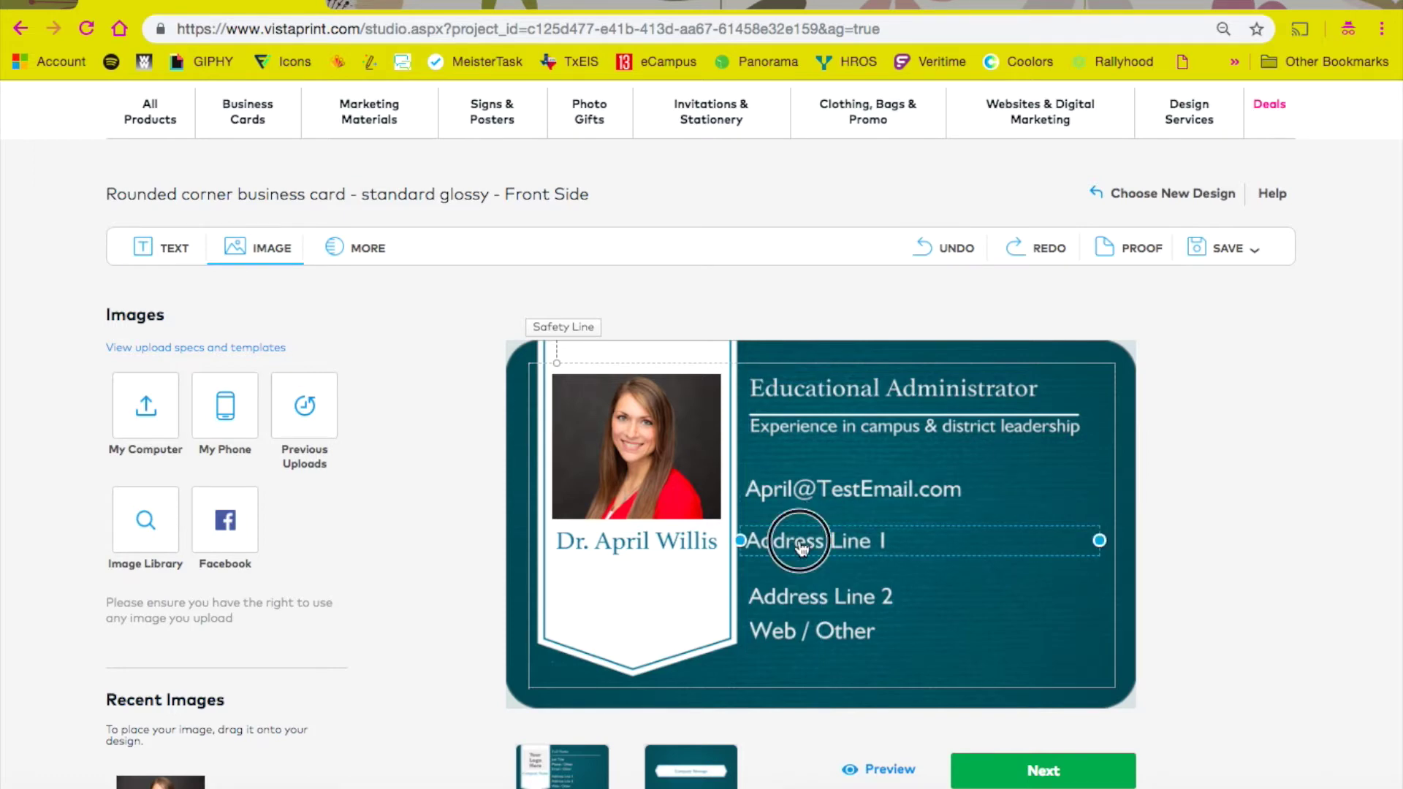
pyautogui.click(803, 548)
pyautogui.press('BackSpace')
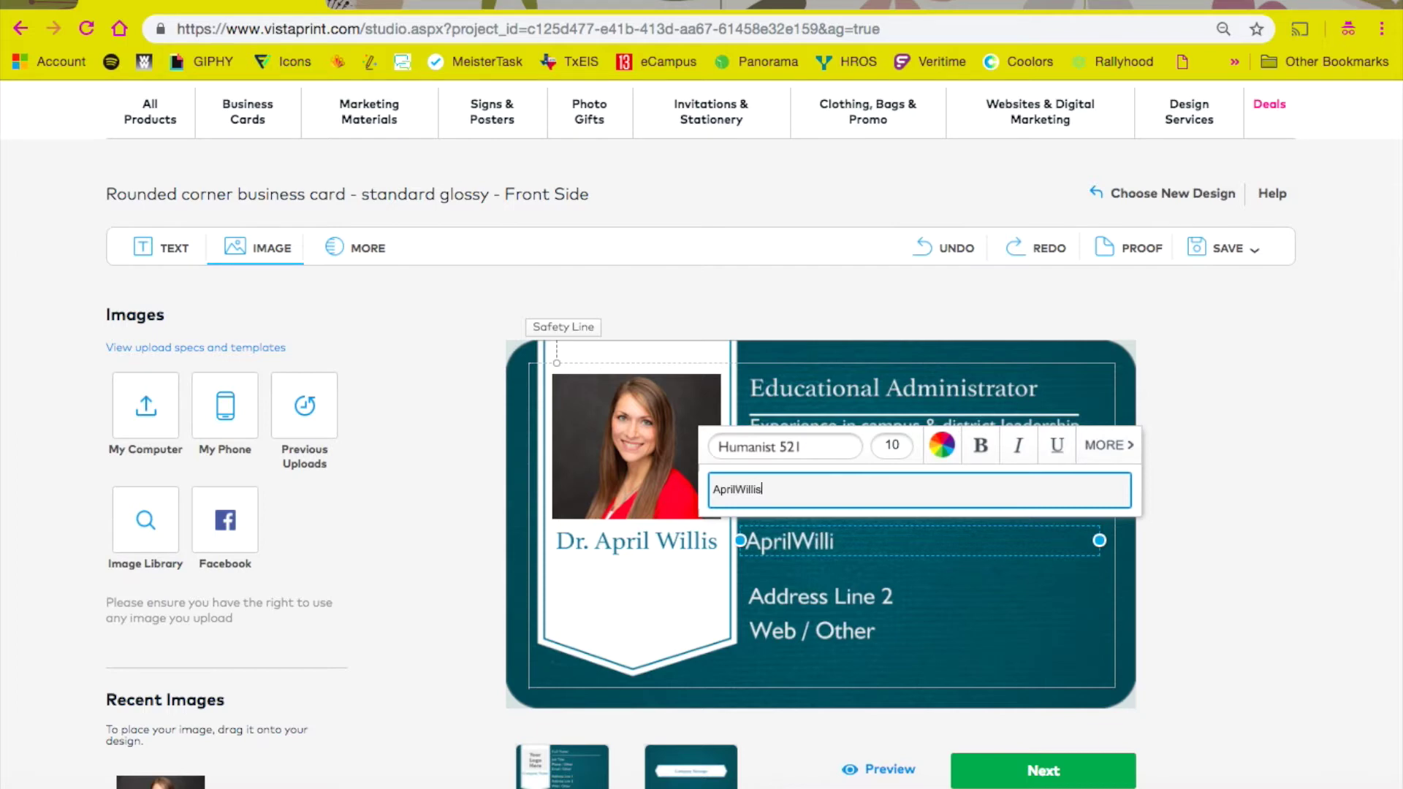
pyautogui.write('Cons')
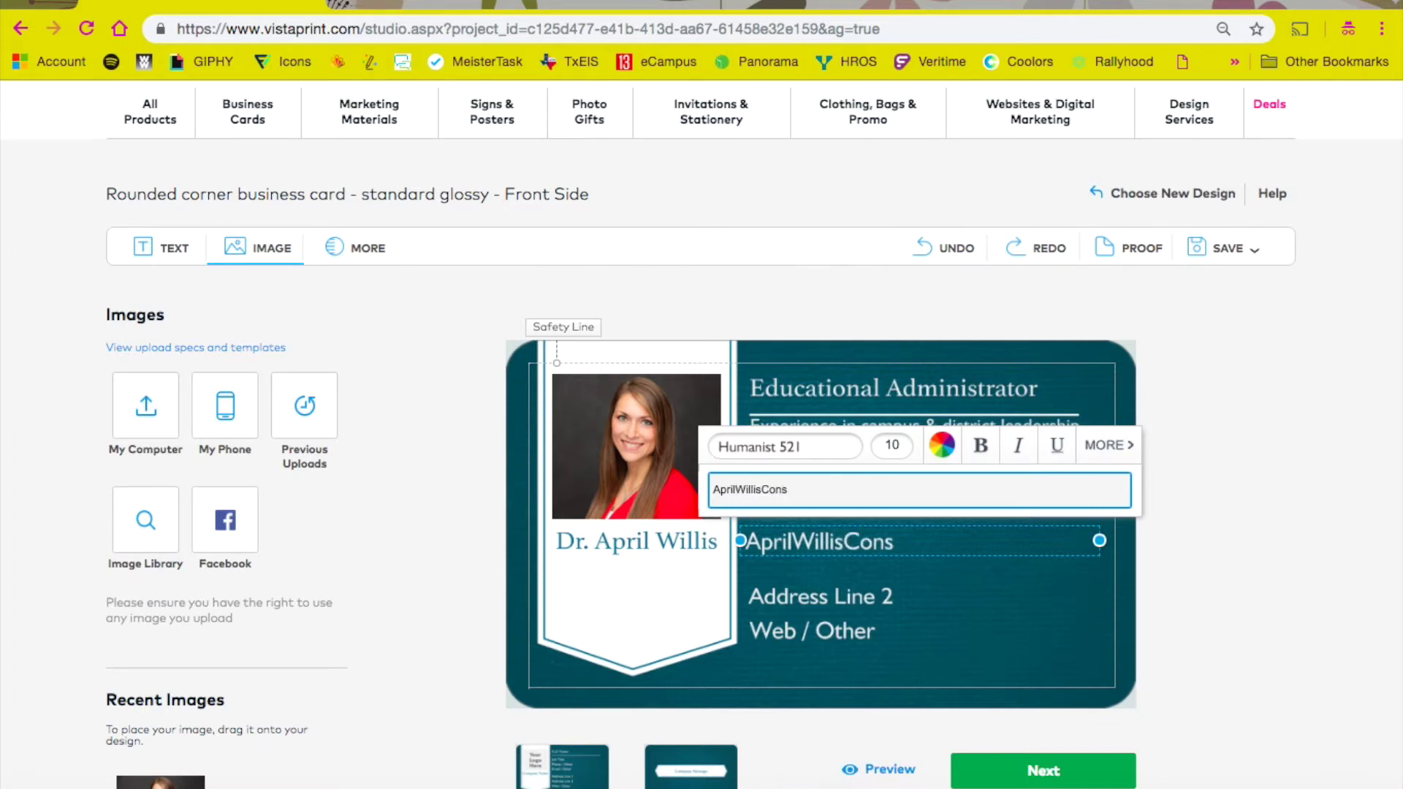
pyautogui.write('ulting.com')
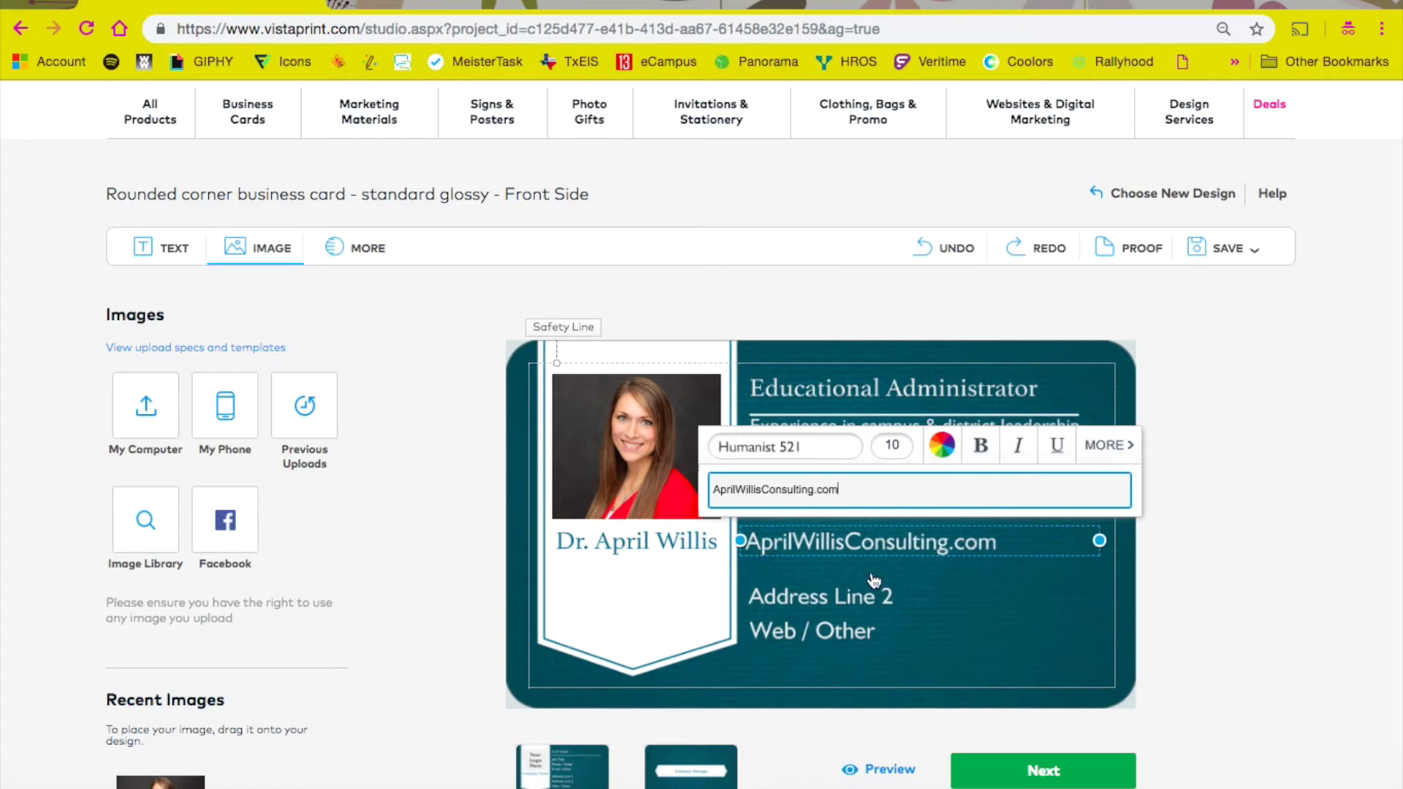
pyautogui.click(808, 598)
pyautogui.click(783, 532)
pyautogui.write('A')
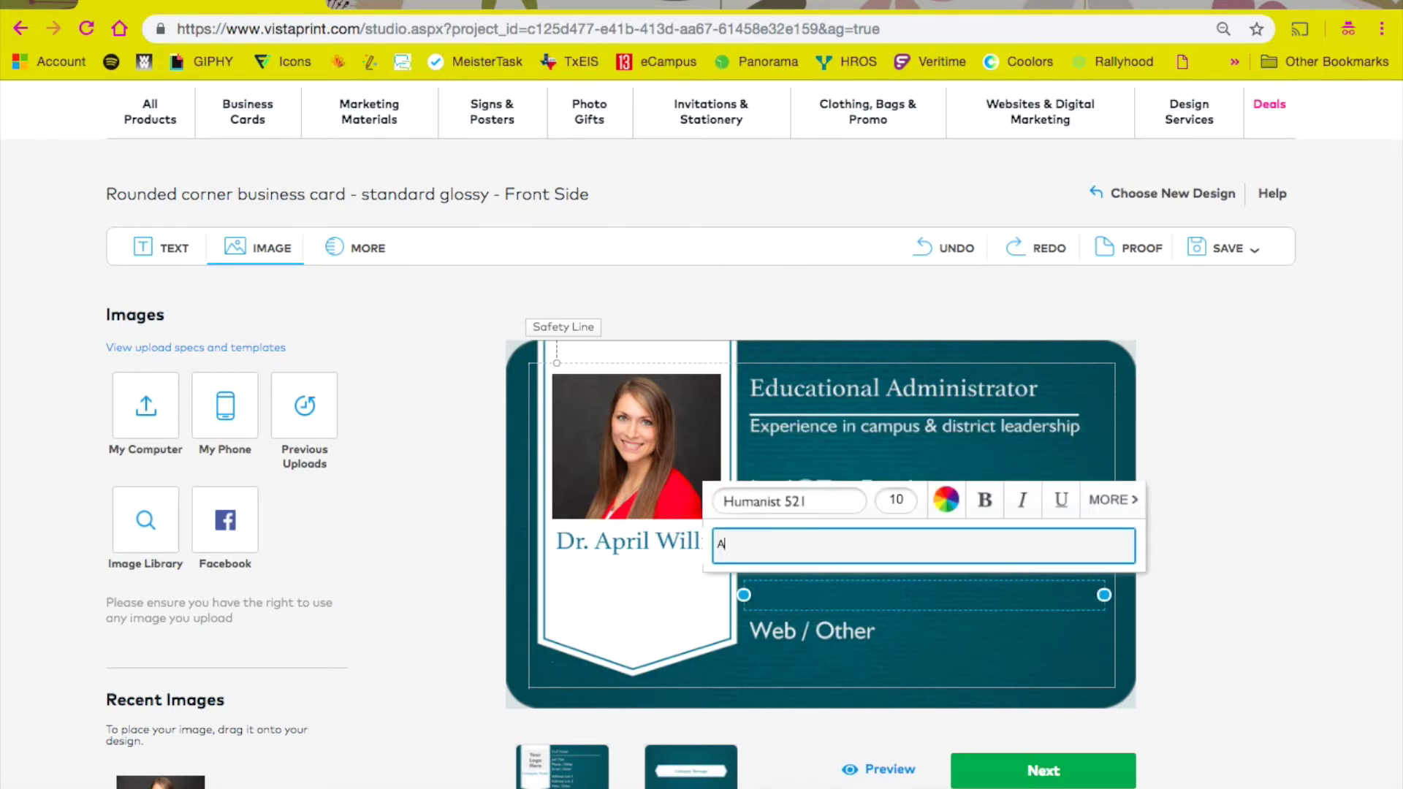
pyautogui.write('ustin, TX')
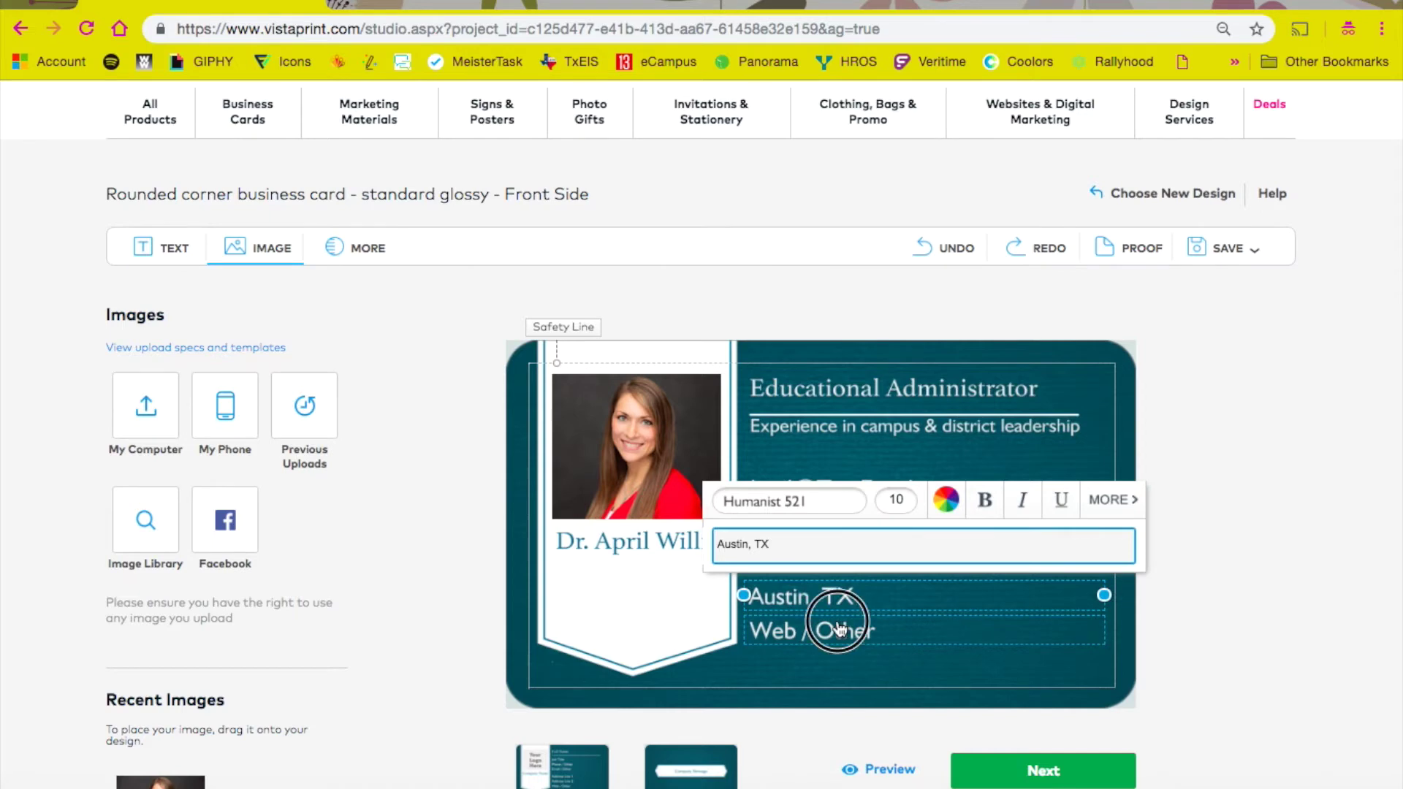
pyautogui.click(842, 633)
pyautogui.click(840, 644)
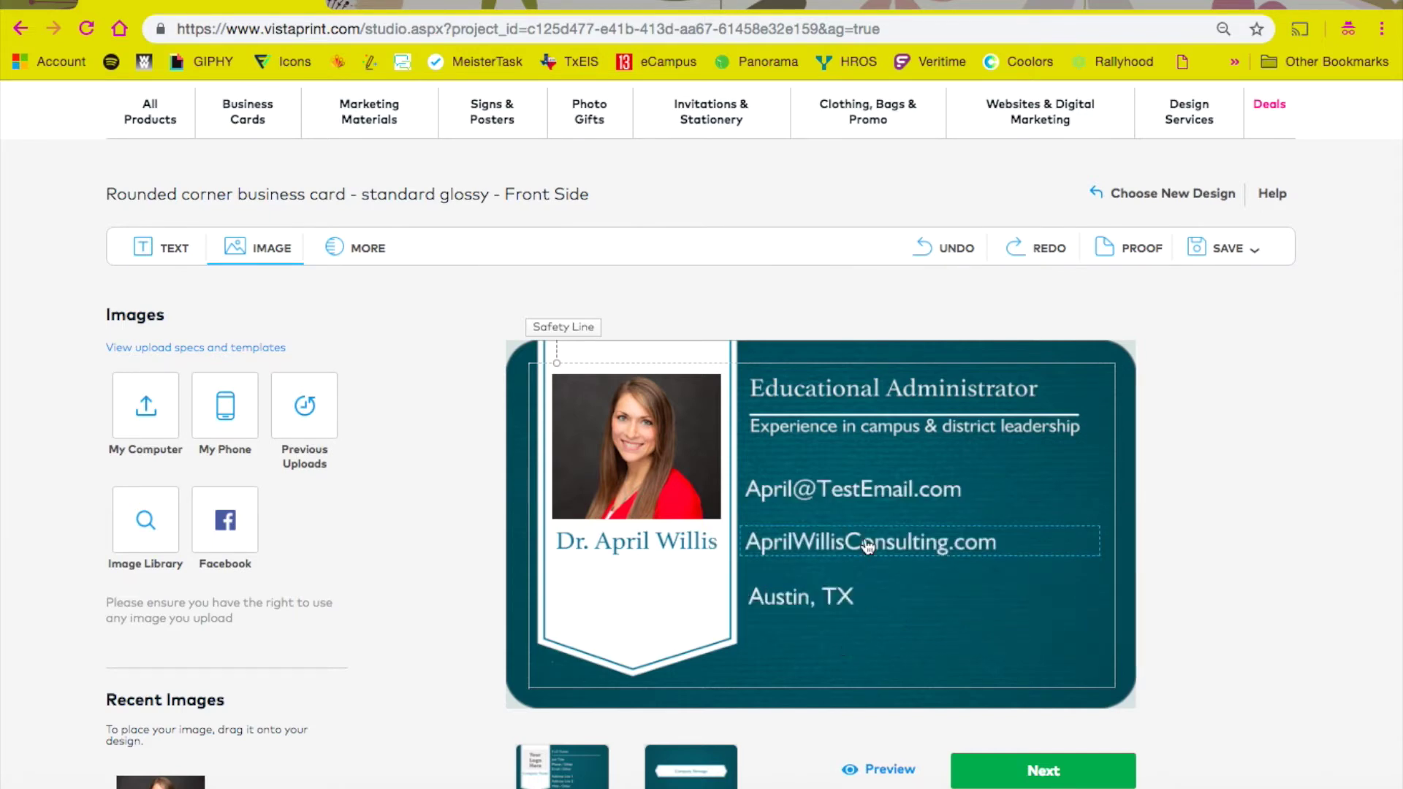
pyautogui.scroll(-2, 840, 511)
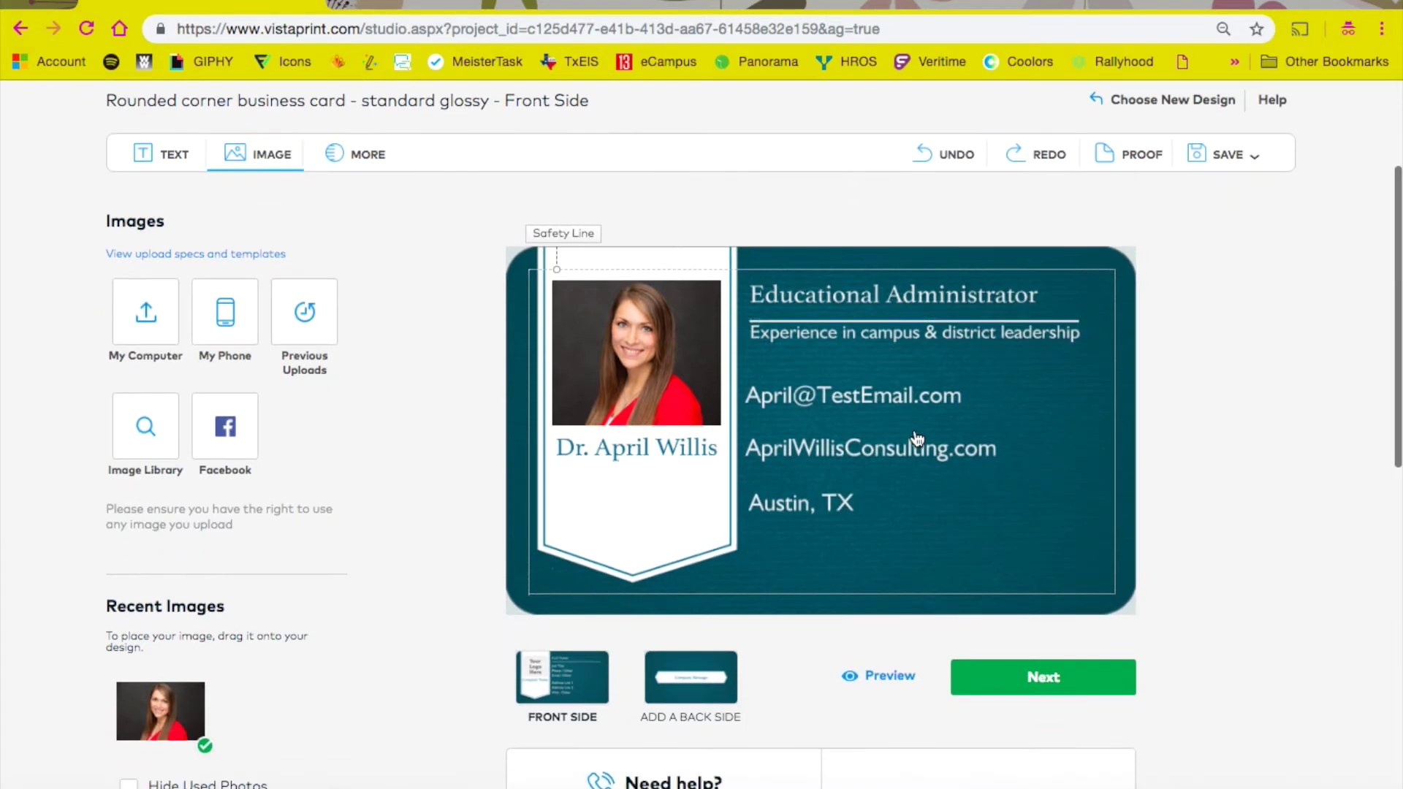
# Step: Add a Blank back side at no extra cost and continue to the review page
pyautogui.click(694, 693)
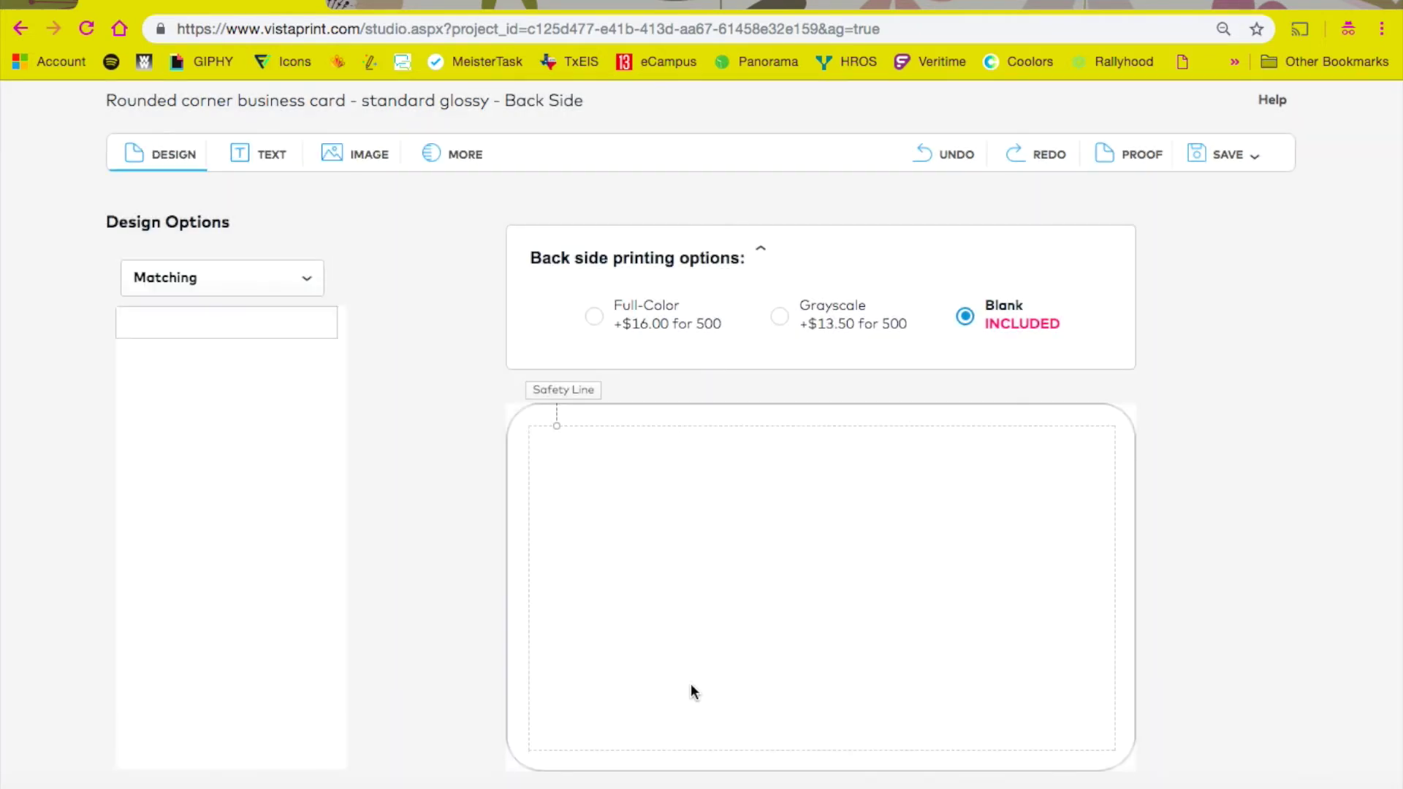
pyautogui.scroll(-3, 693, 691)
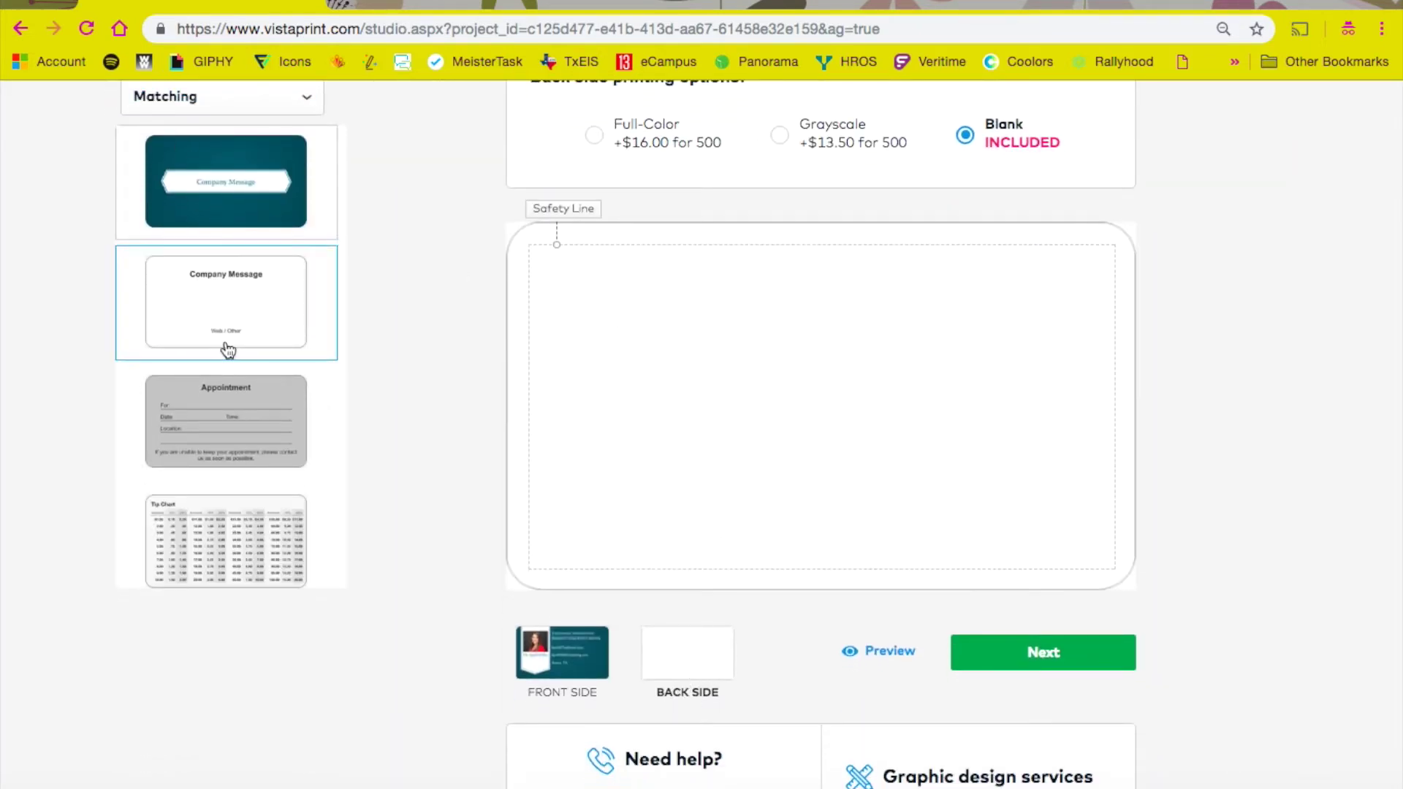
pyautogui.scroll(2, 222, 344)
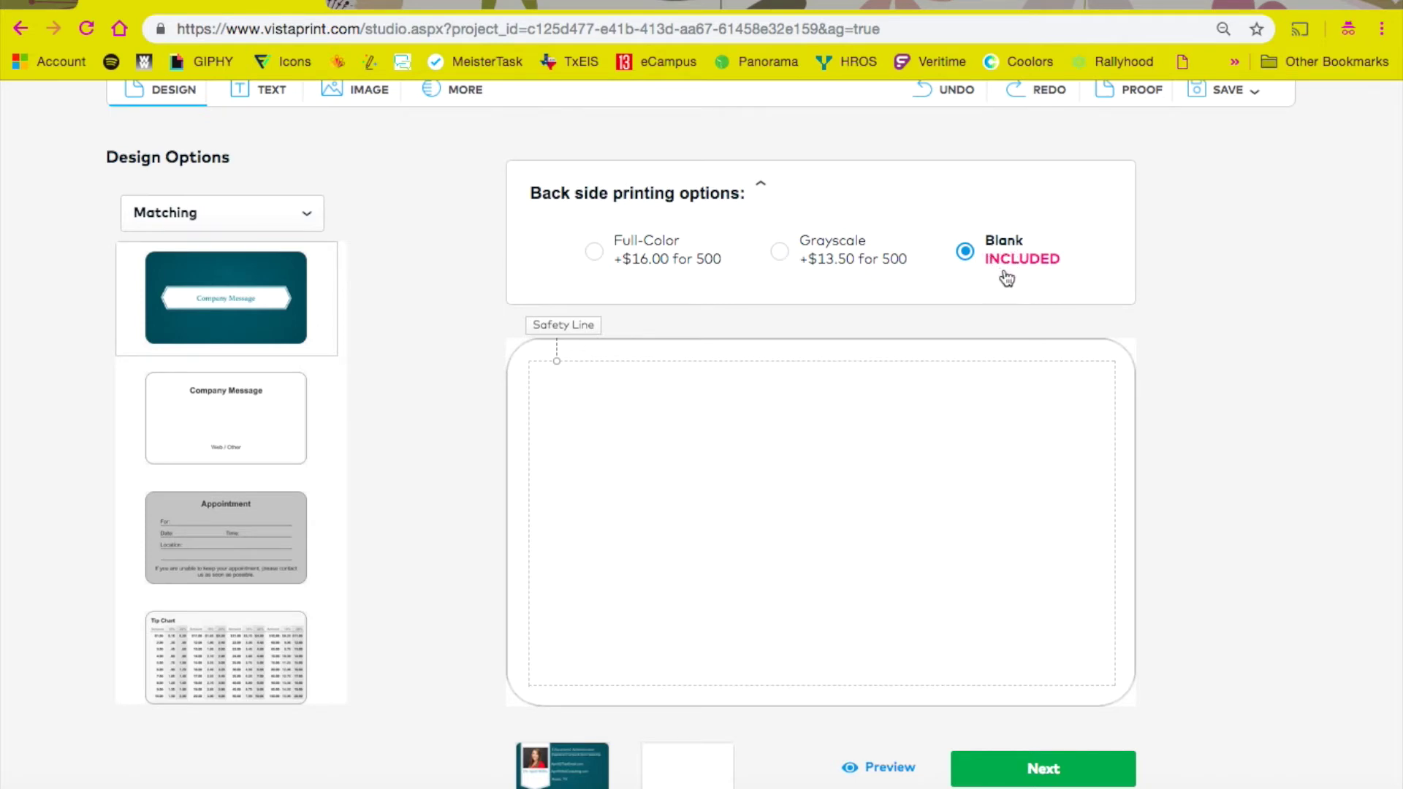
pyautogui.scroll(-1, 1007, 278)
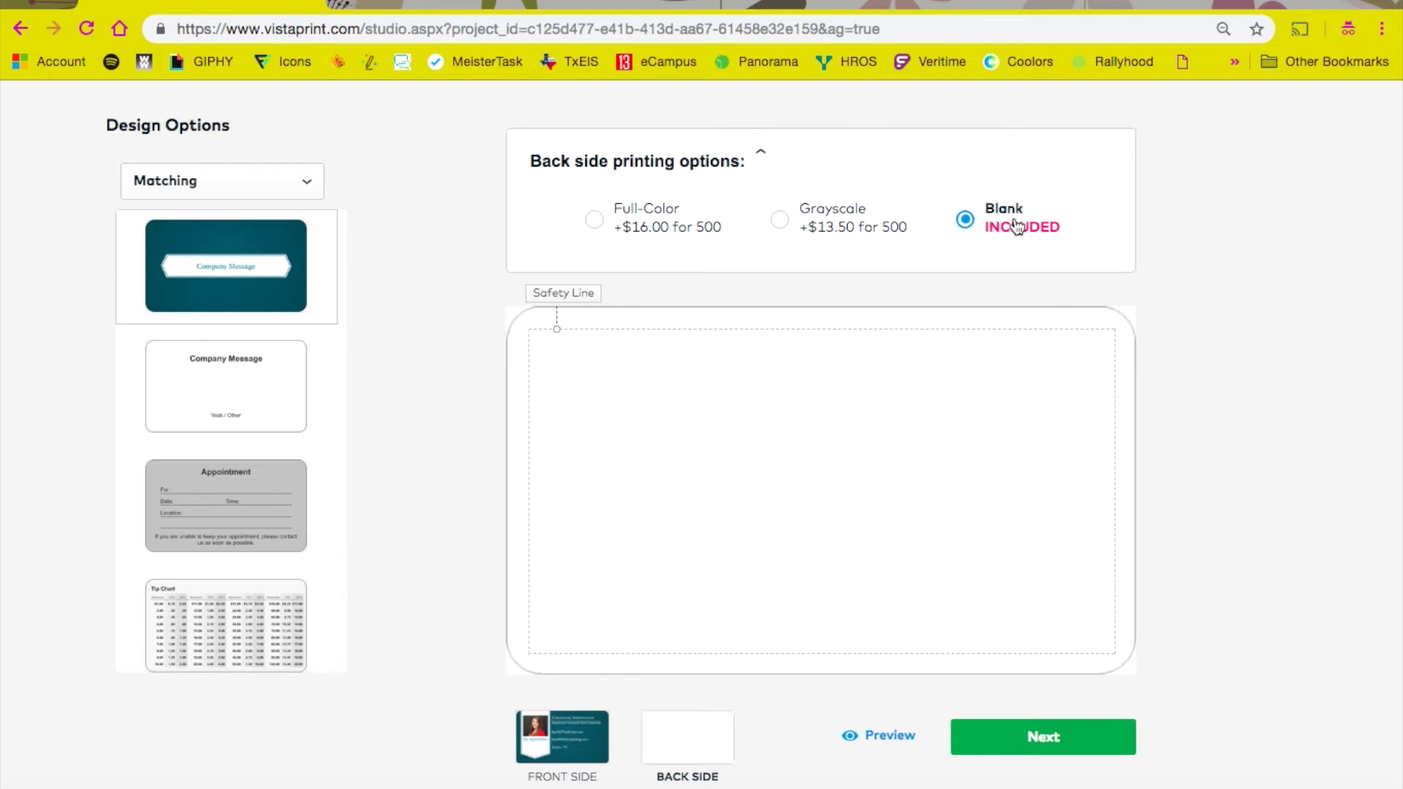
pyautogui.scroll(-3, 944, 514)
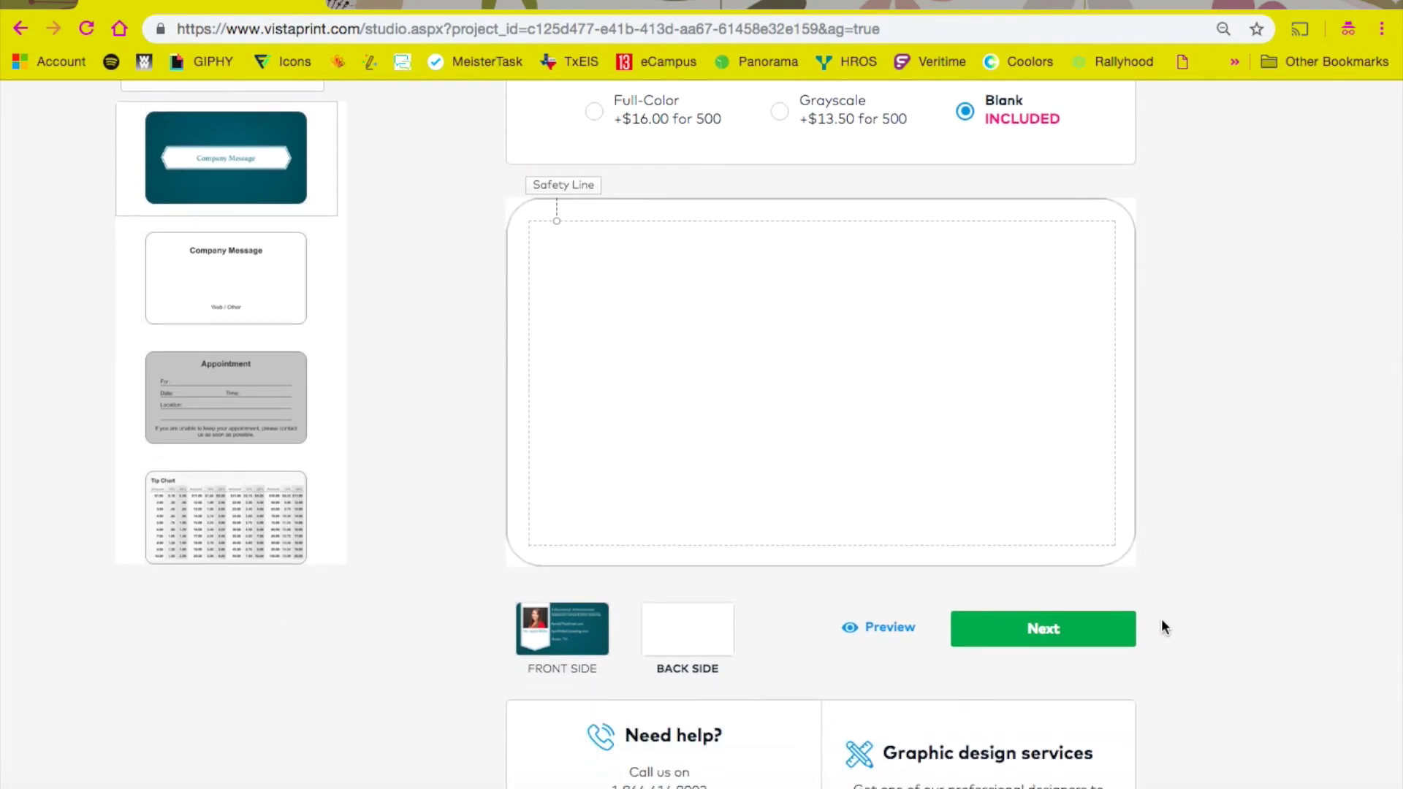
pyautogui.click(1096, 632)
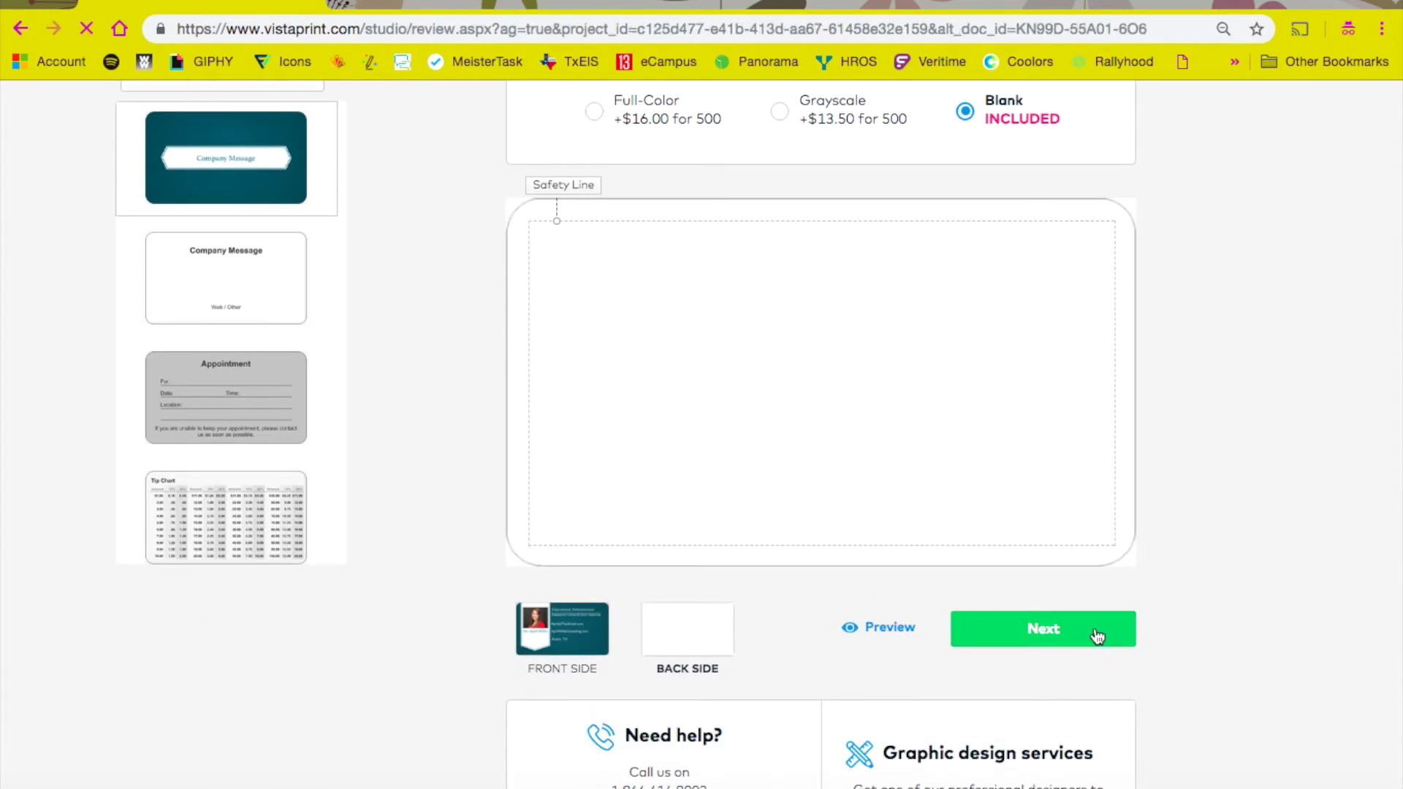
# Step: Tick 'I have reviewed and approve my design' for the front and blank back
pyautogui.scroll(-3, 1096, 636)
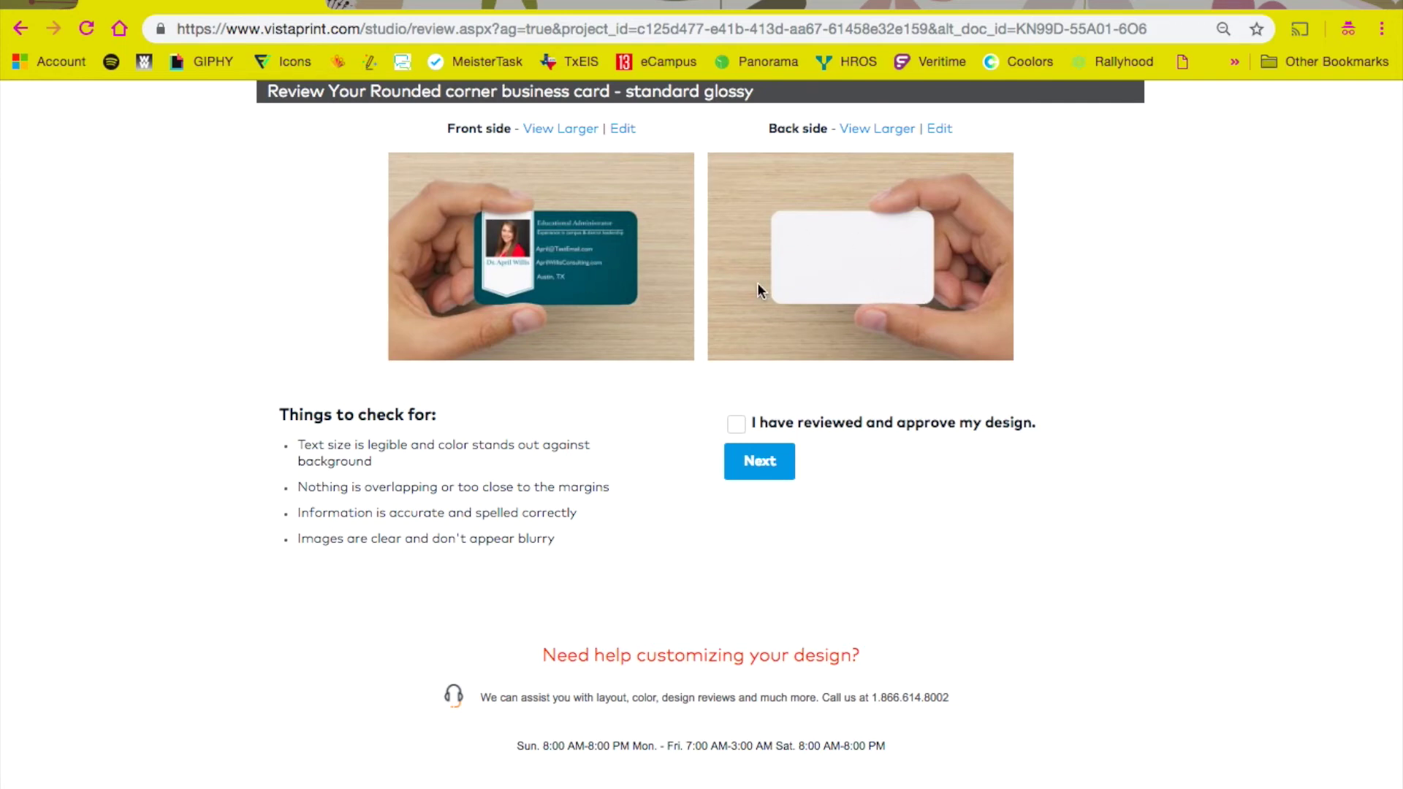
pyautogui.click(734, 426)
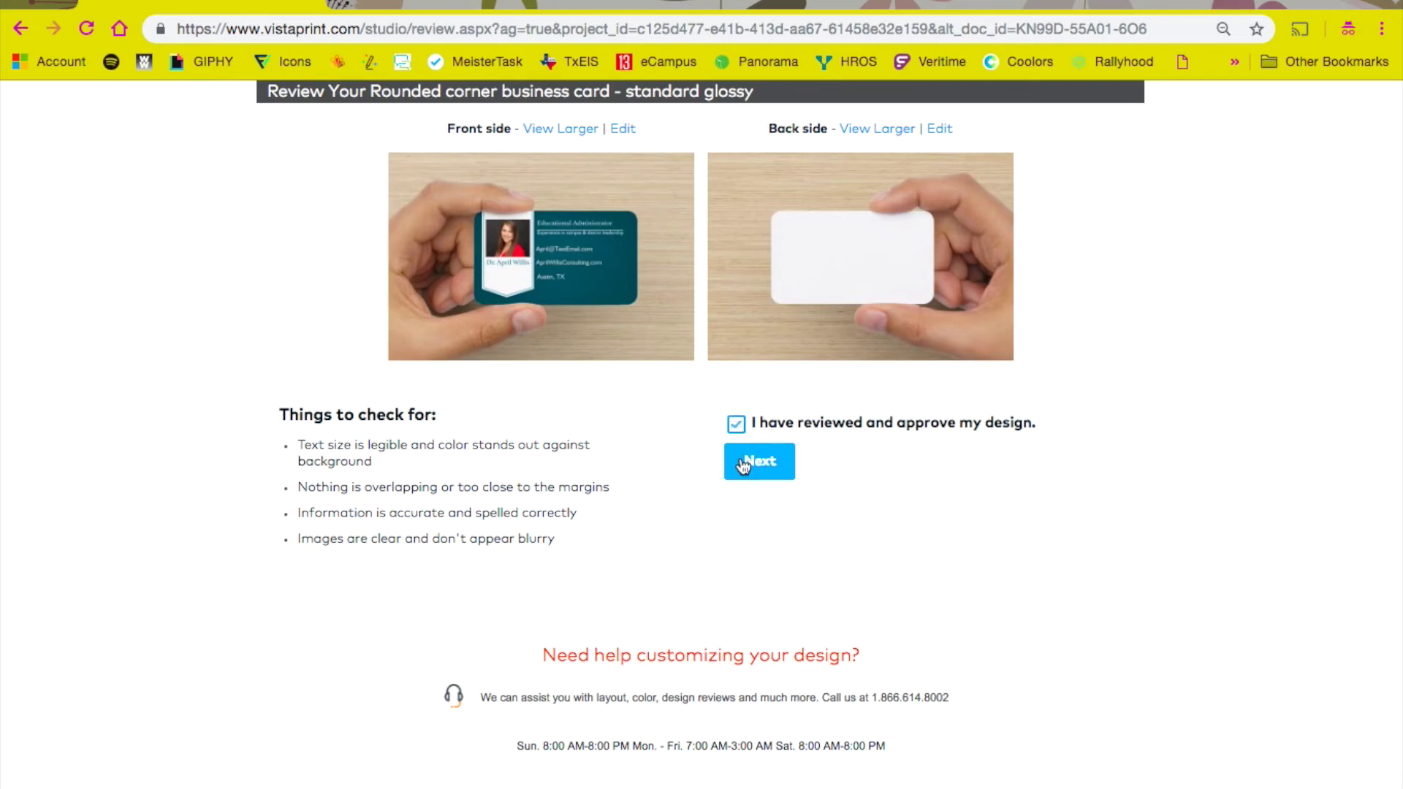
pyautogui.scroll(2, 742, 466)
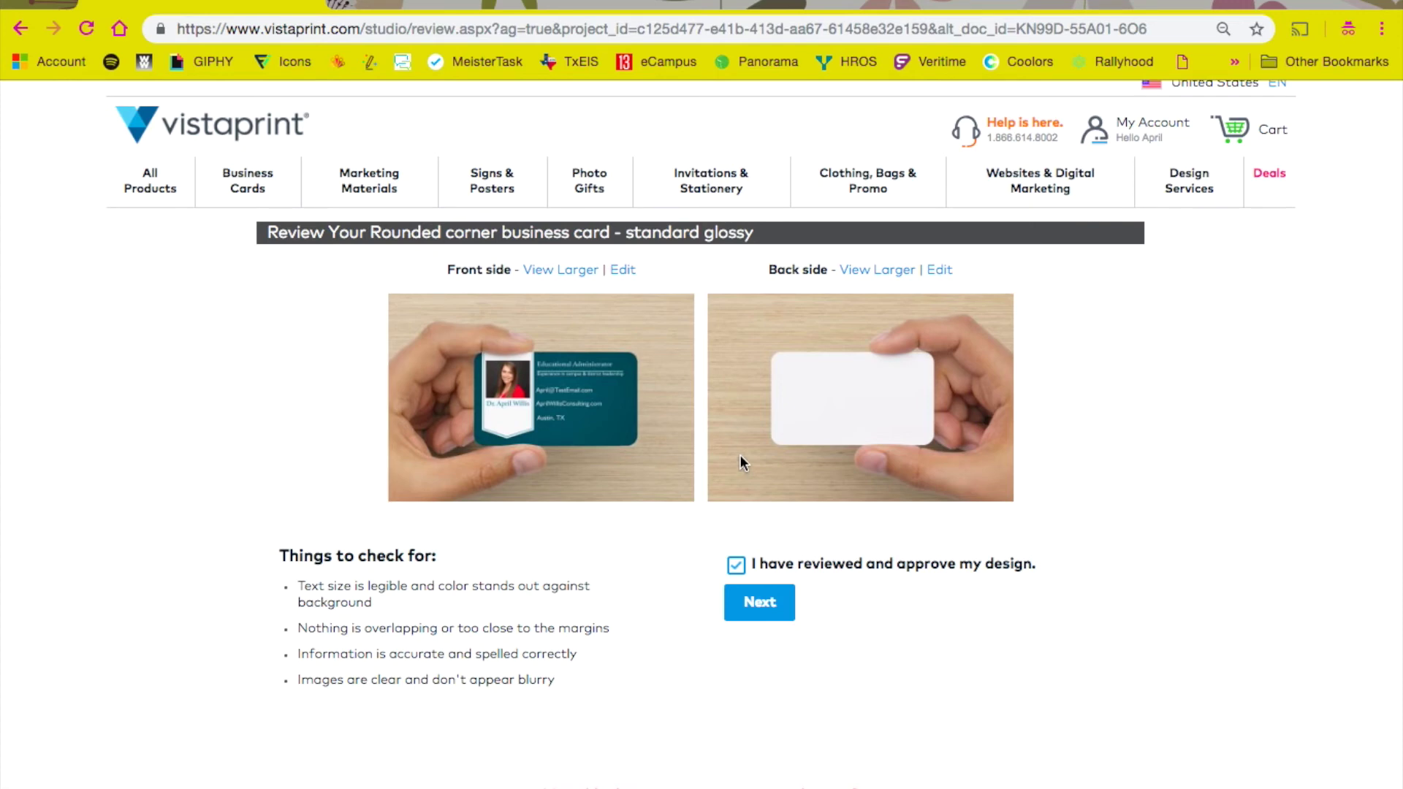
pyautogui.moveTo(1277, 188)
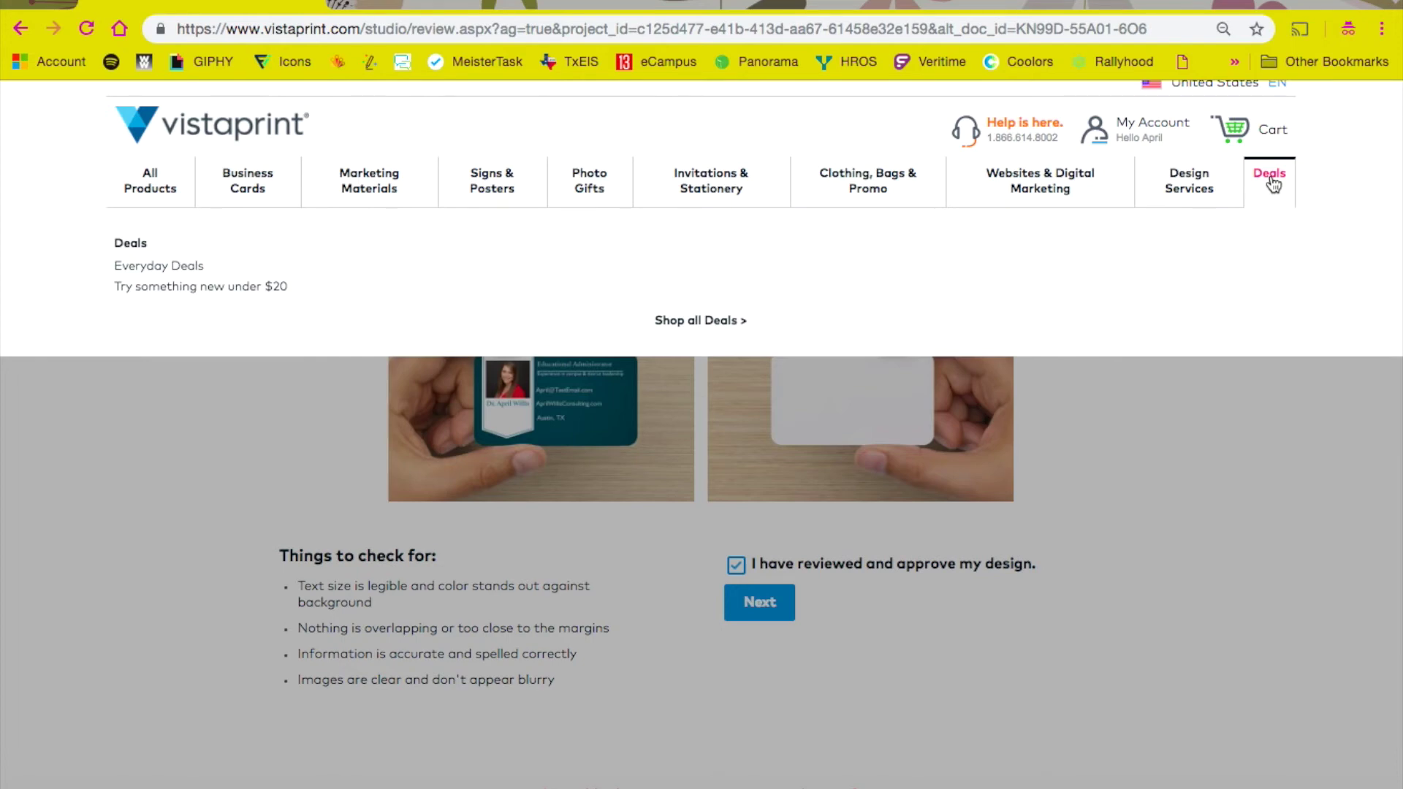
# Step: Go to the Deals page and browse the 30%-off sitewide and 35–50% business card offers
pyautogui.click(703, 321)
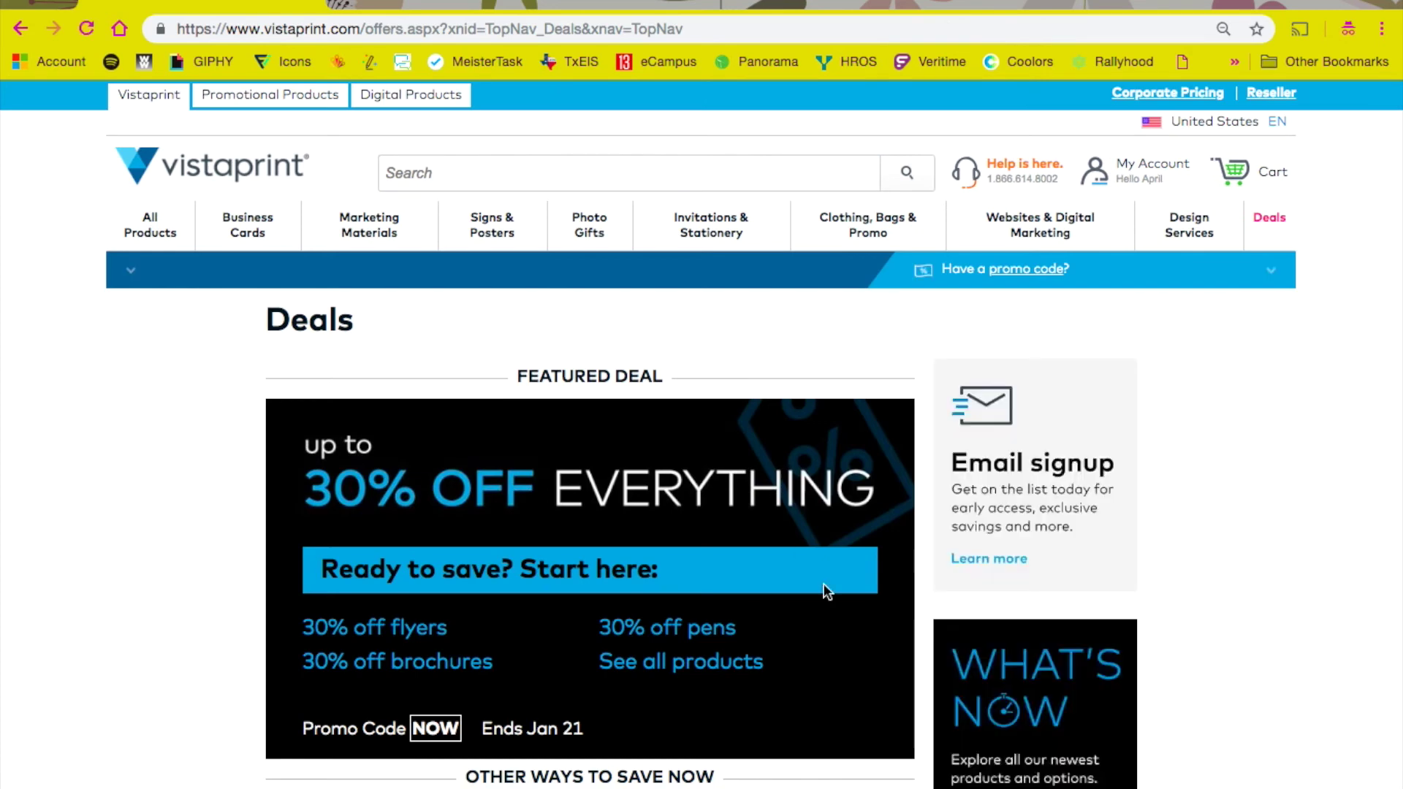
pyautogui.scroll(-3, 738, 344)
pyautogui.scroll(-2, 624, 354)
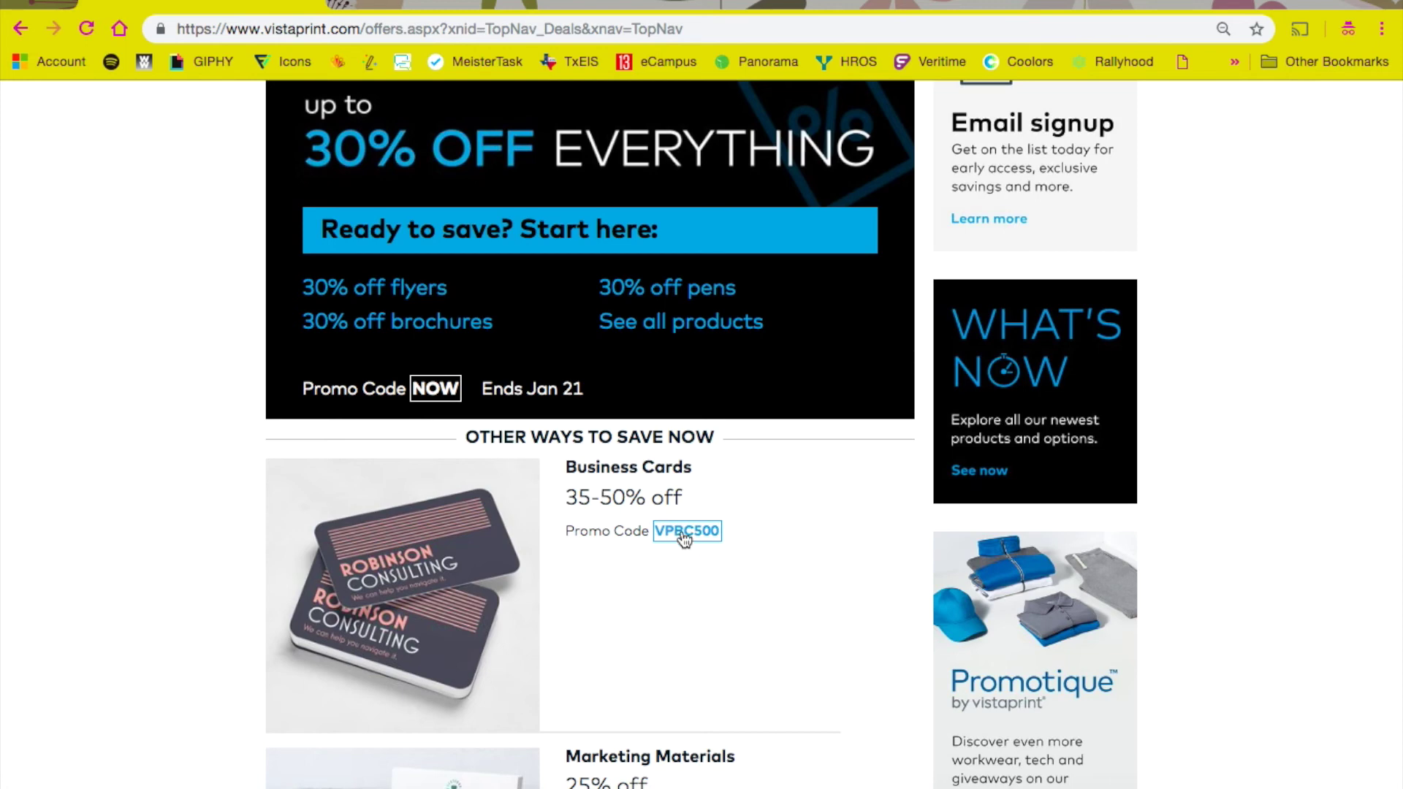
pyautogui.scroll(5, 683, 537)
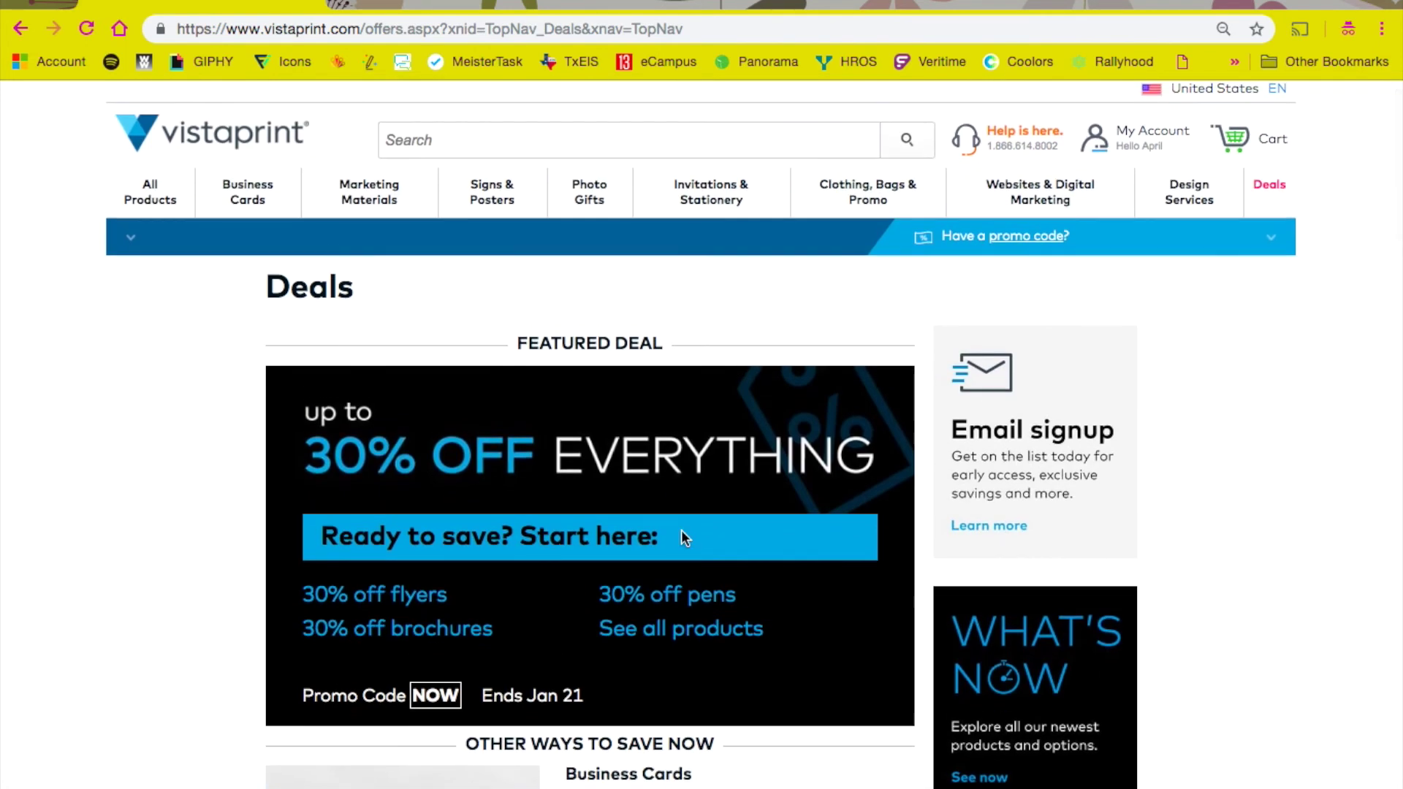